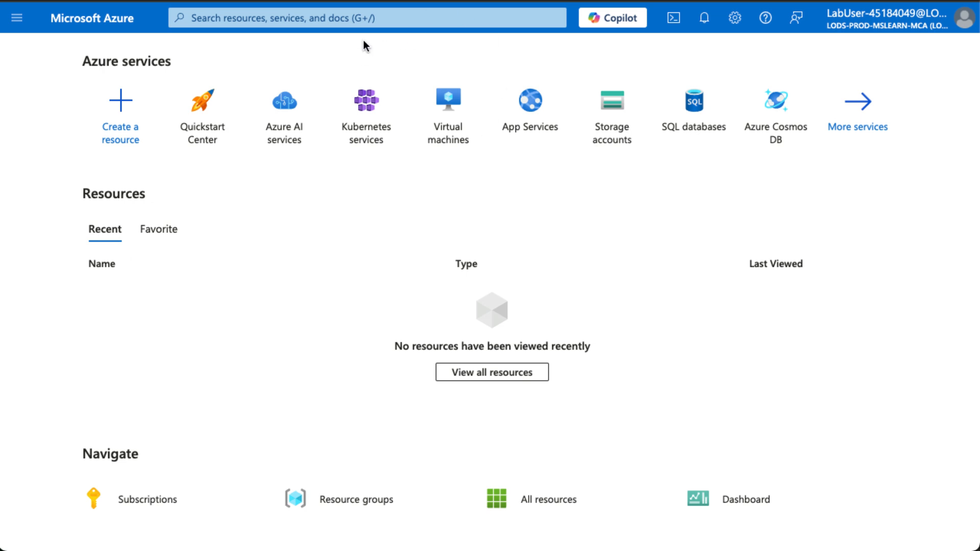
- Search 'entra id' and open Microsoft Entra ID, dismissing the updated service menu notice
left_click(369, 21)
type("entra id")
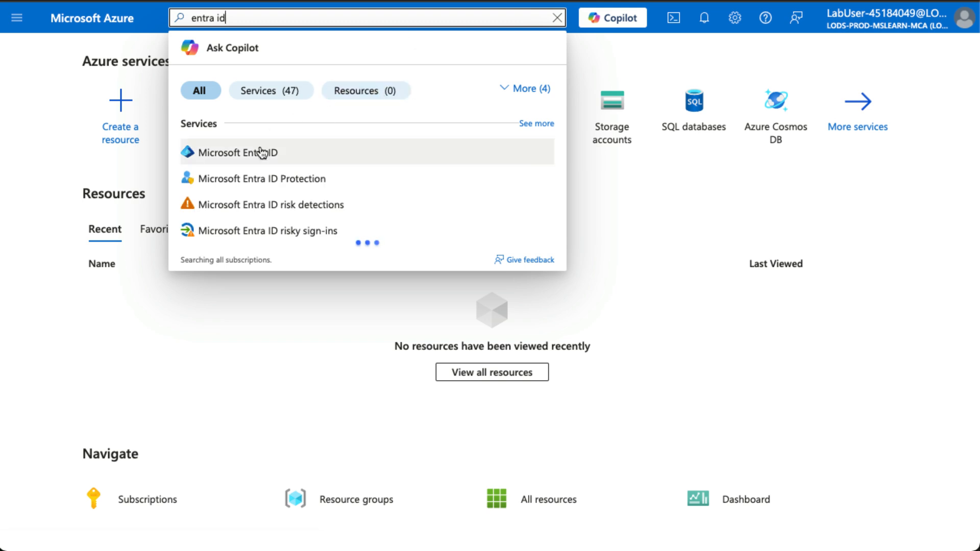
left_click(260, 152)
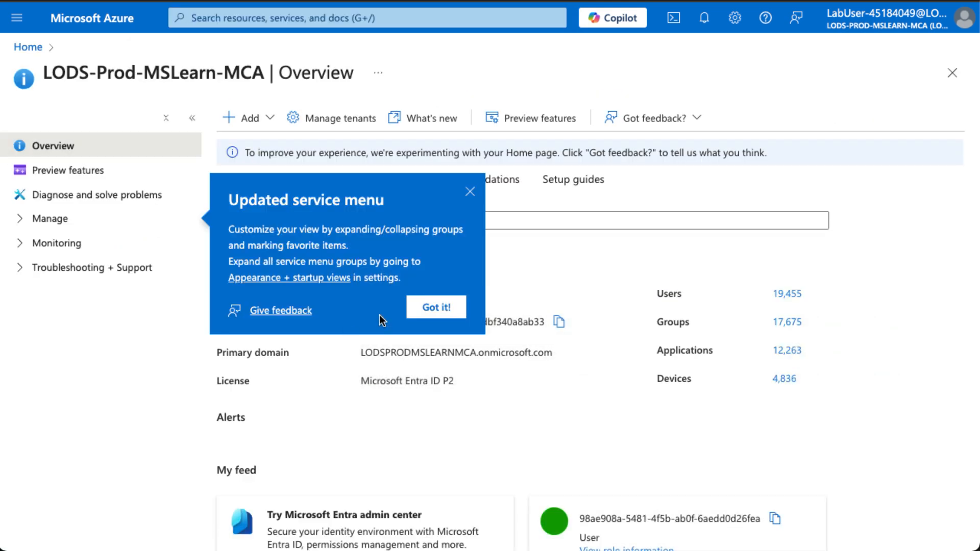
left_click(469, 194)
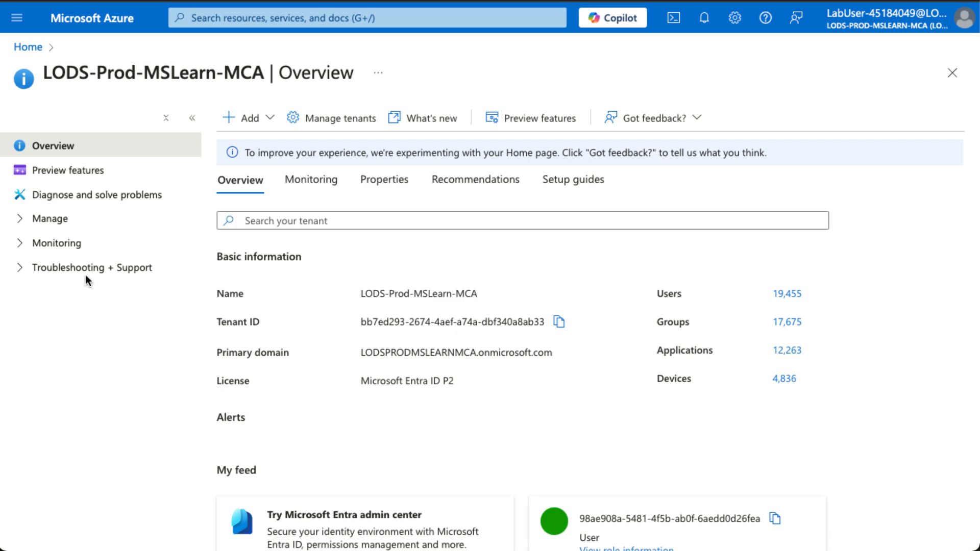
- Expand the tenant's Manage section and open its Properties page
left_click(22, 218)
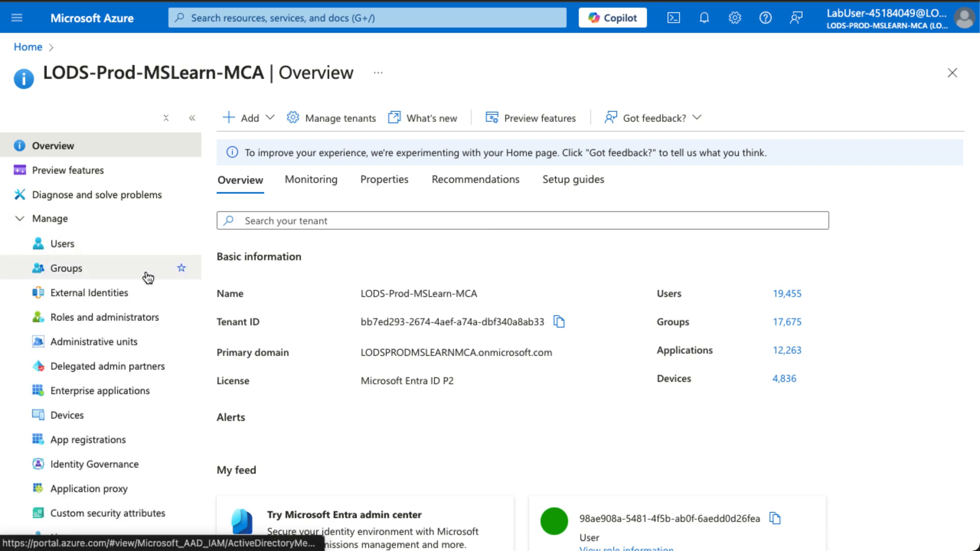
scroll(159, 438, "down", 1)
scroll(159, 438, "down", 10)
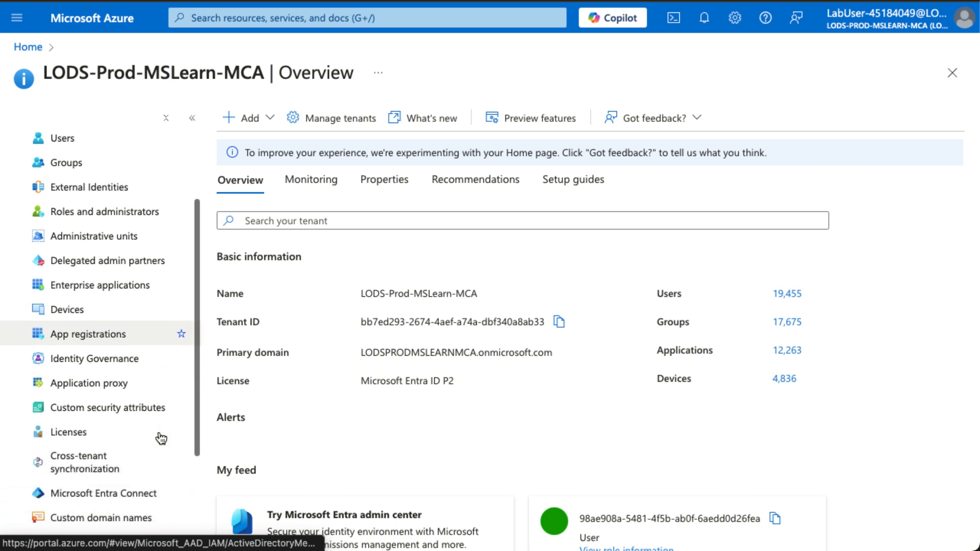
left_click(70, 473)
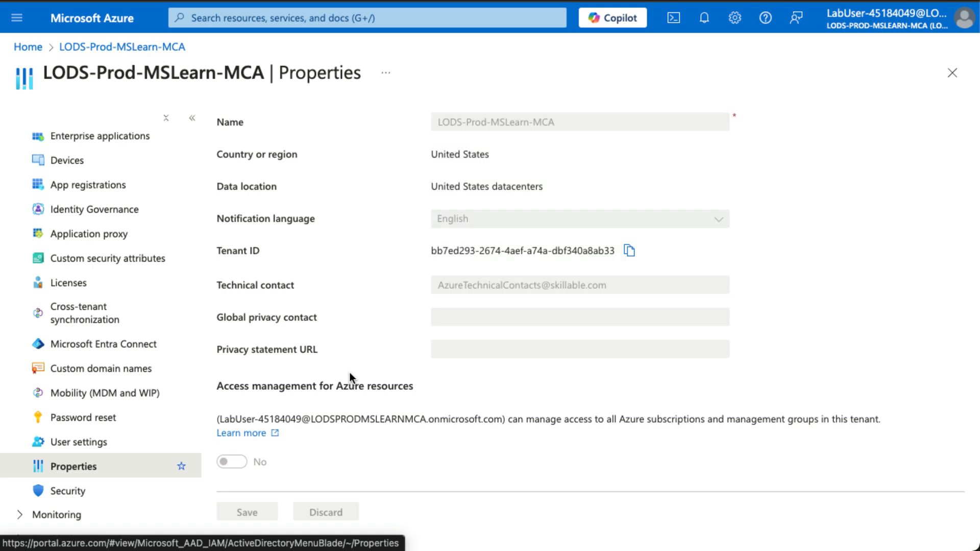
- Scroll the Properties page to check Access management for Azure resources (No) and Security defaults
scroll(350, 374, "down", 3)
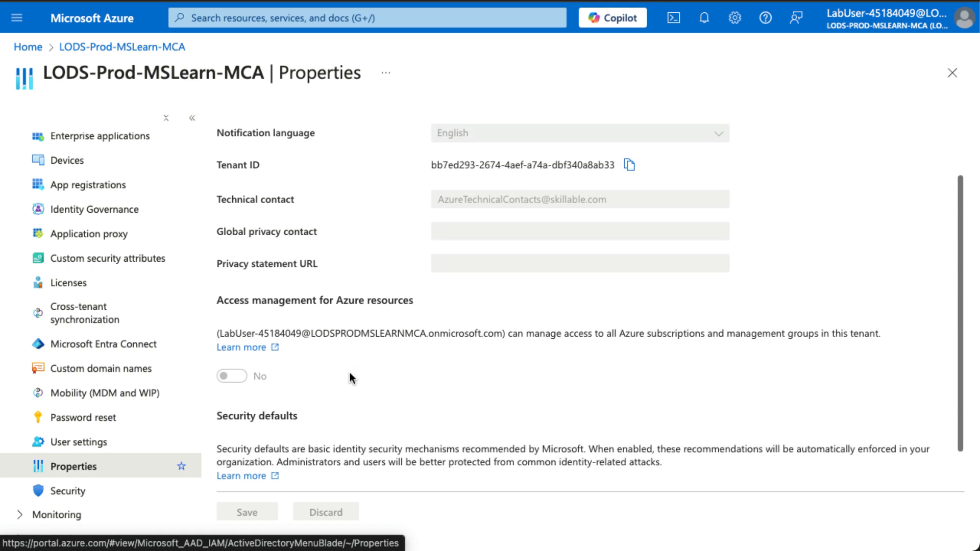
scroll(351, 373, "up", 3)
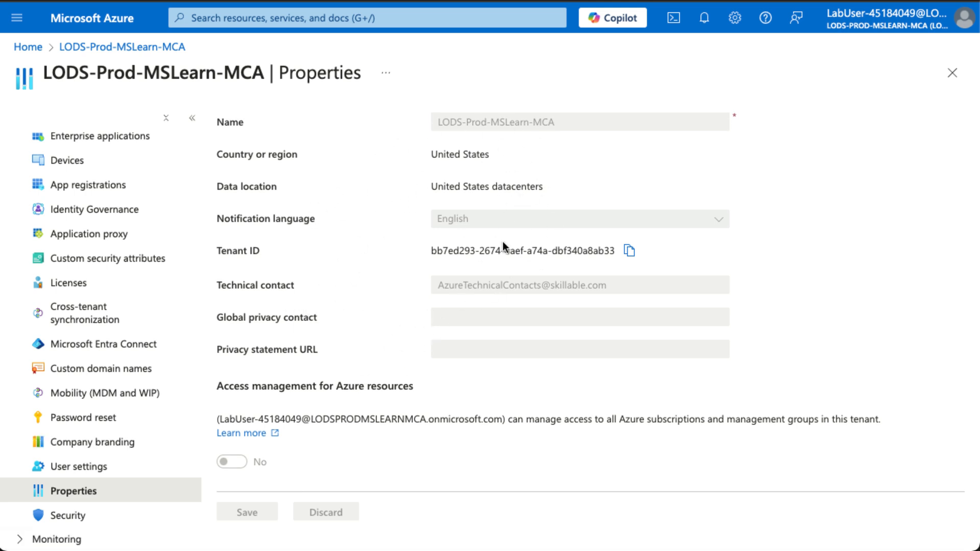
scroll(461, 321, "down", 2)
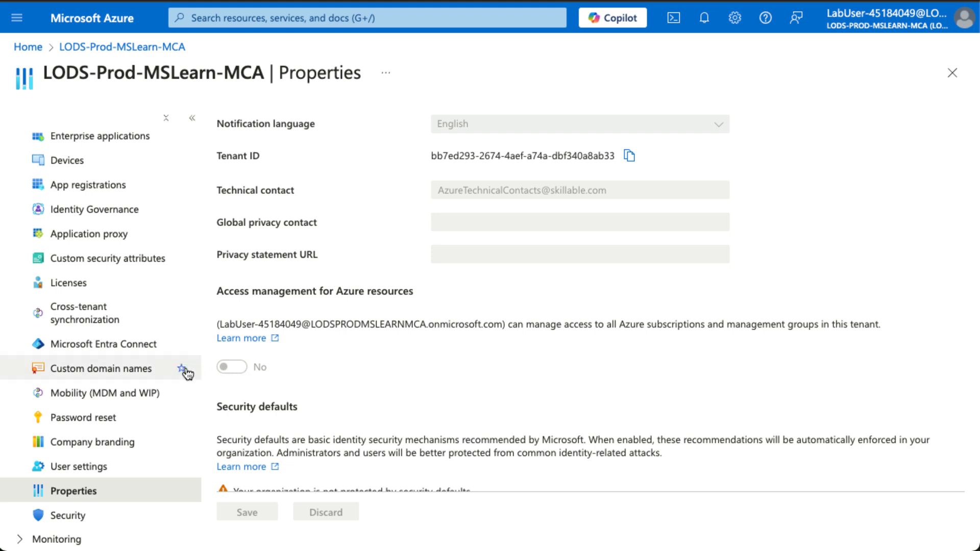
scroll(173, 372, "up", 3)
scroll(174, 372, "up", 2)
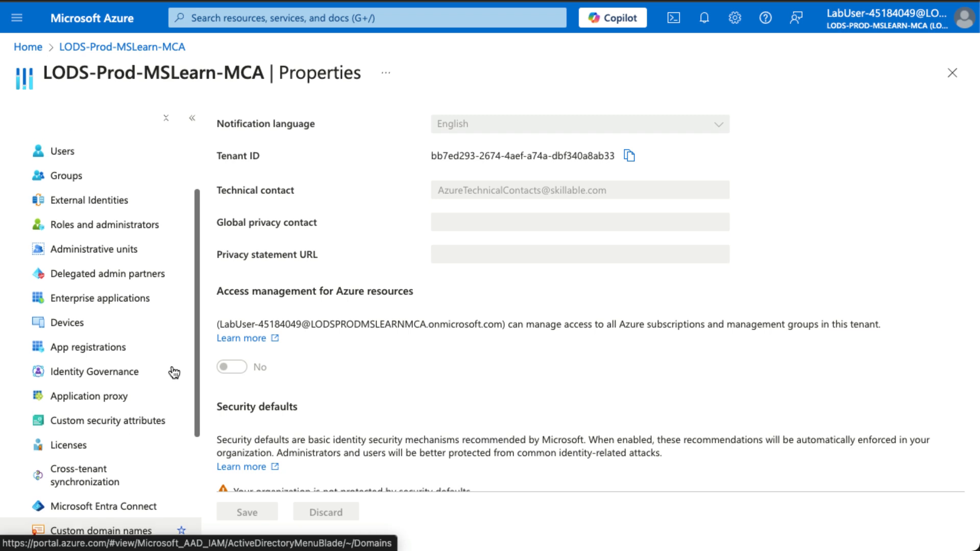
scroll(174, 372, "down", 4)
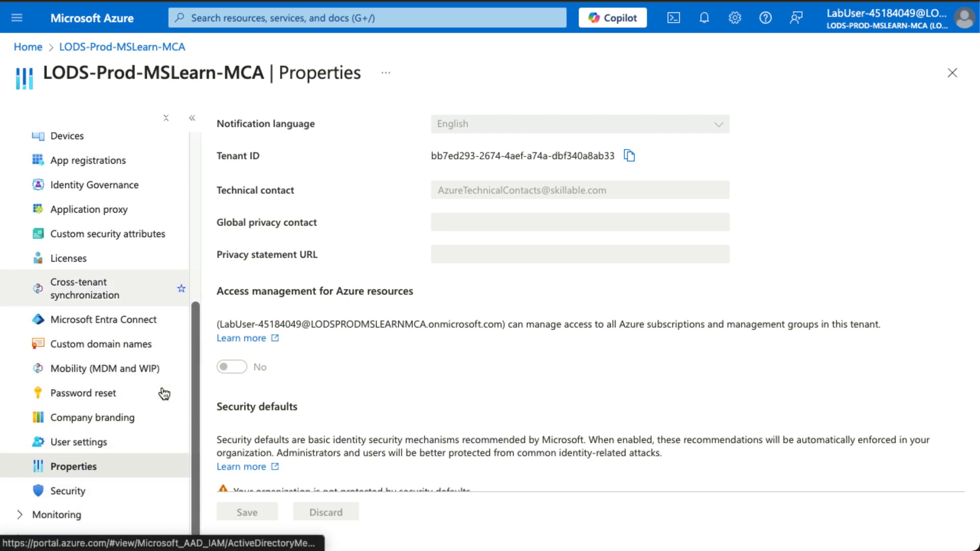
scroll(164, 394, "up", 5)
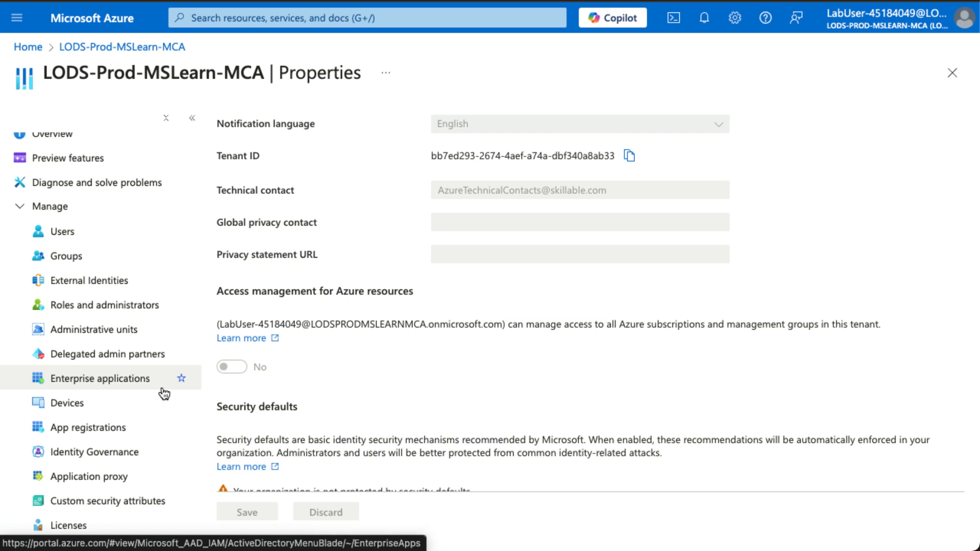
- Search 'management group' and open the Management groups service
key("g")
key("slash")
type("management")
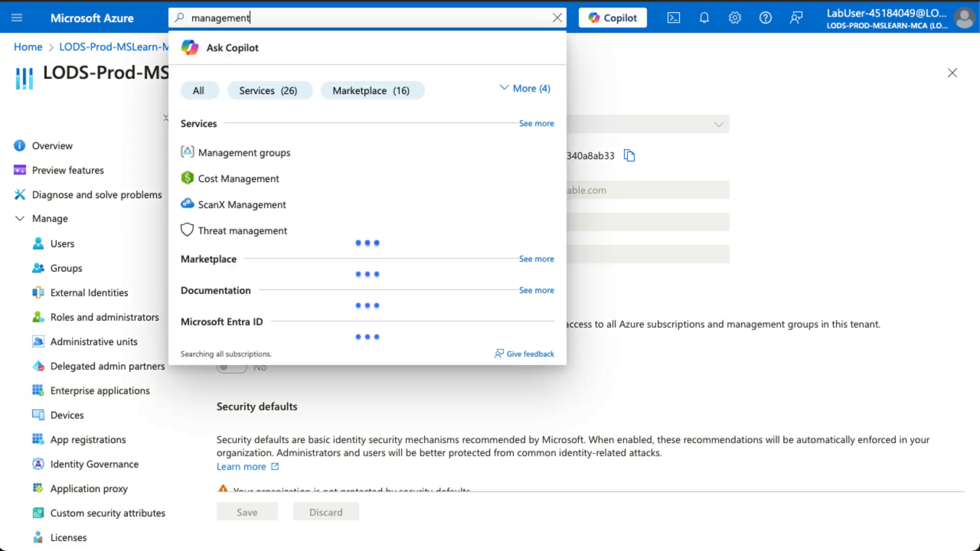
type(" group")
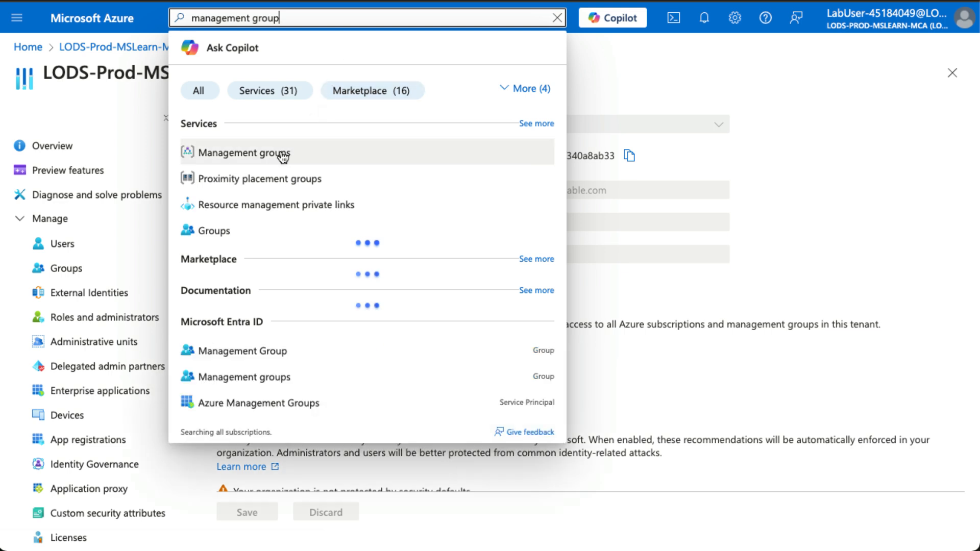
left_click(282, 156)
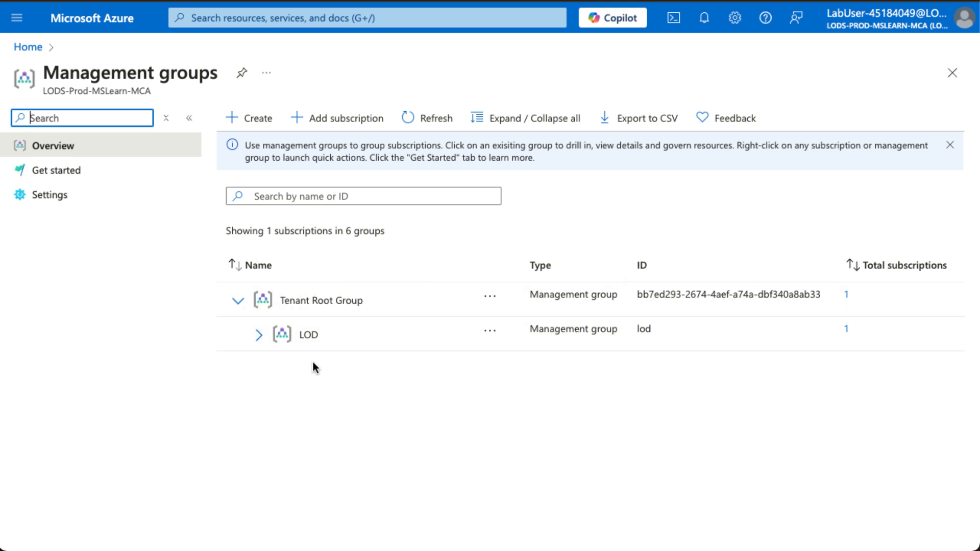
- Create management group az104-mg1 with matching display name, then refresh the list
left_click(259, 121)
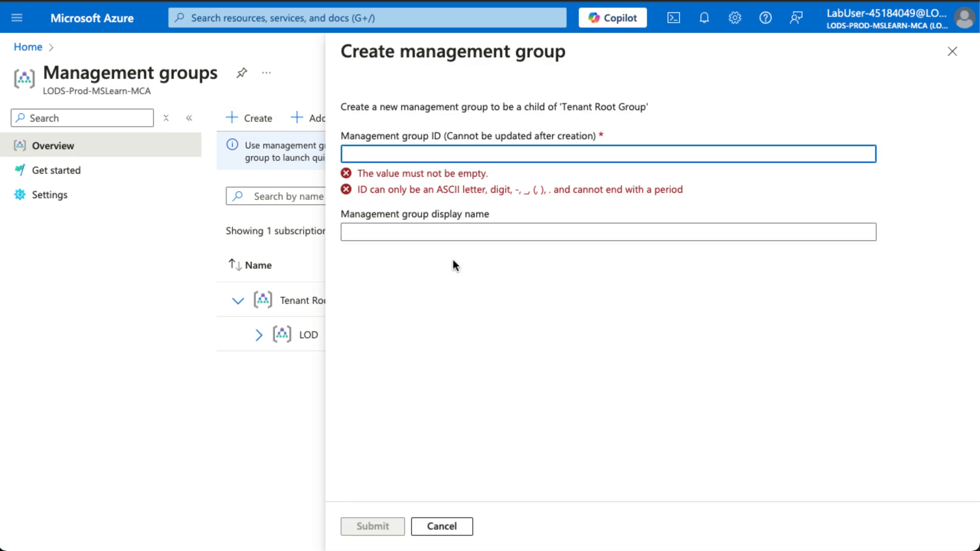
type("az104-mg1")
key("ctrl+a")
key("ctrl+c")
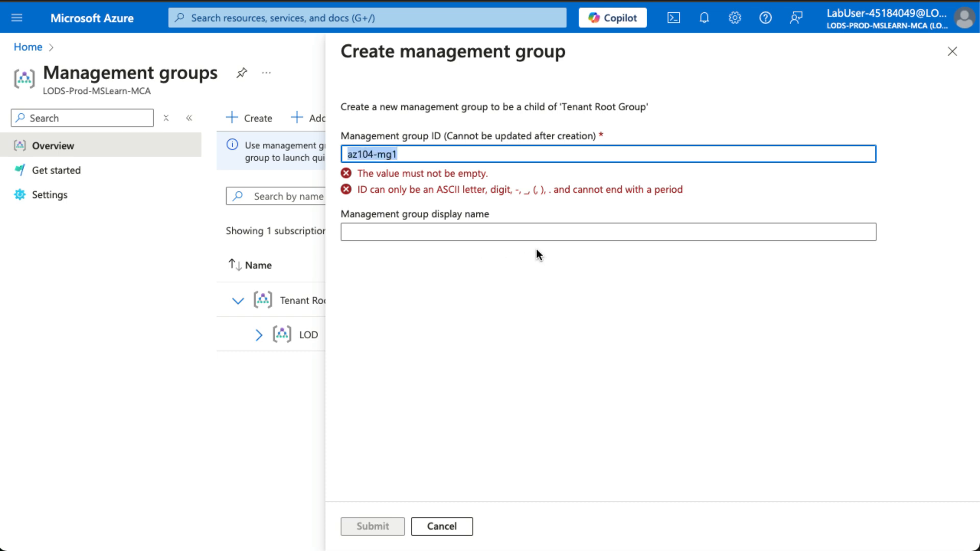
key("Tab")
key("ctrl+v")
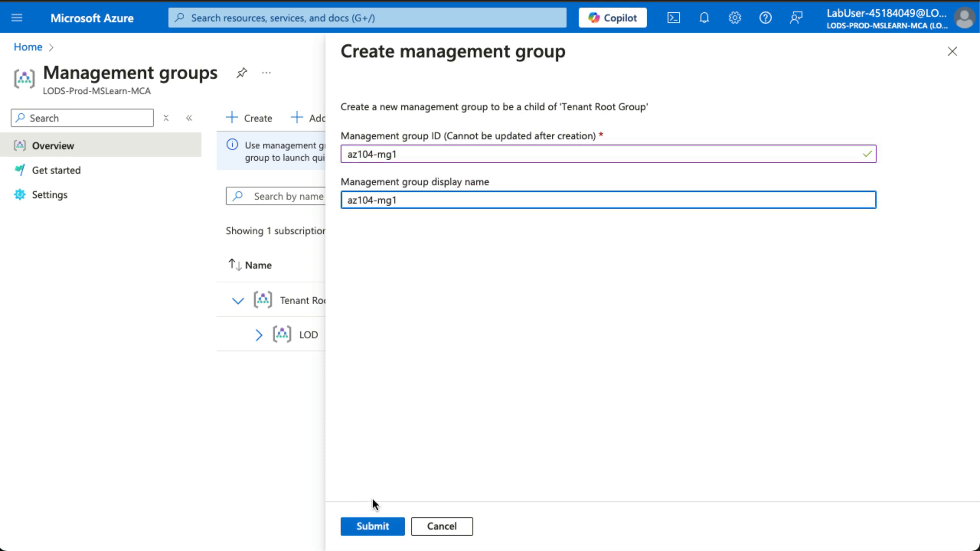
left_click(373, 526)
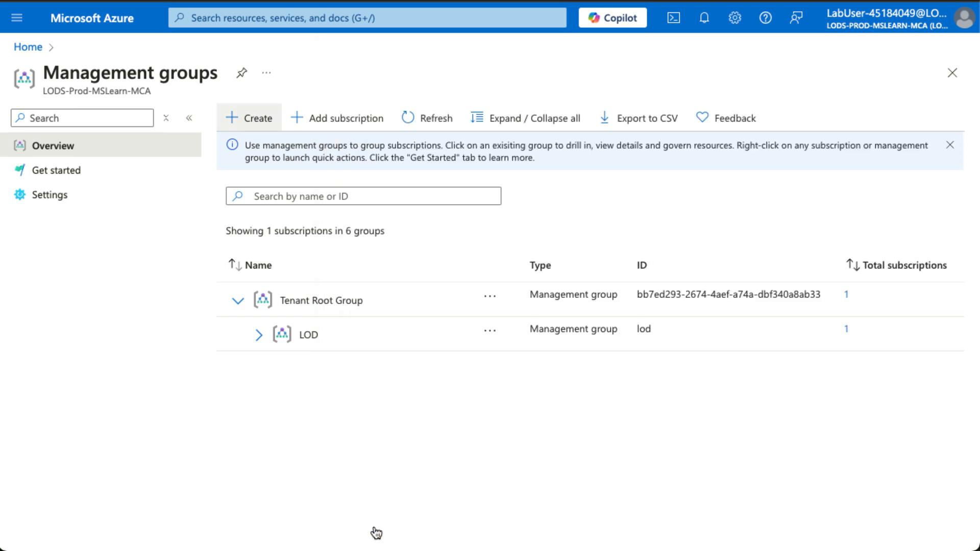
left_click(408, 123)
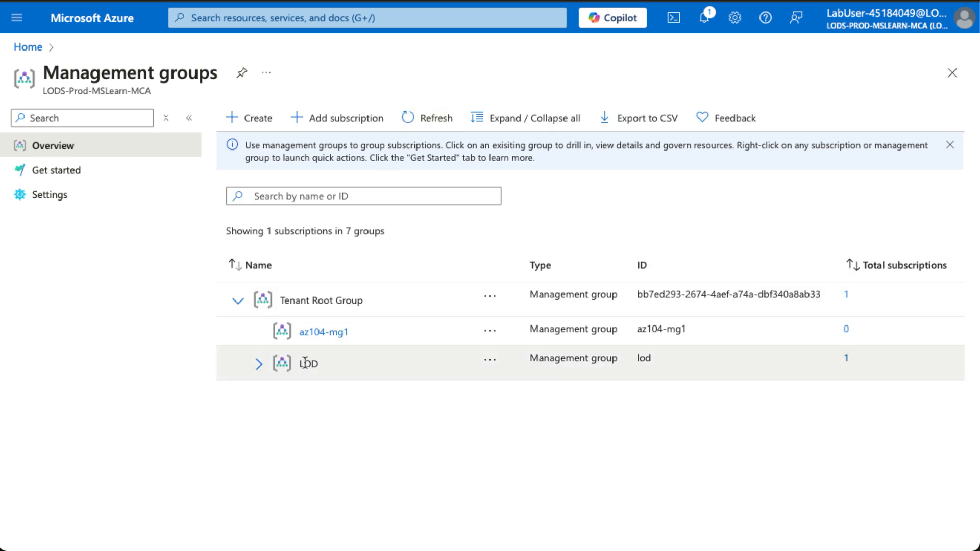
- Open az104-mg1's Access control (IAM) Roles list showing built-in roles from Owner down
left_click(334, 334)
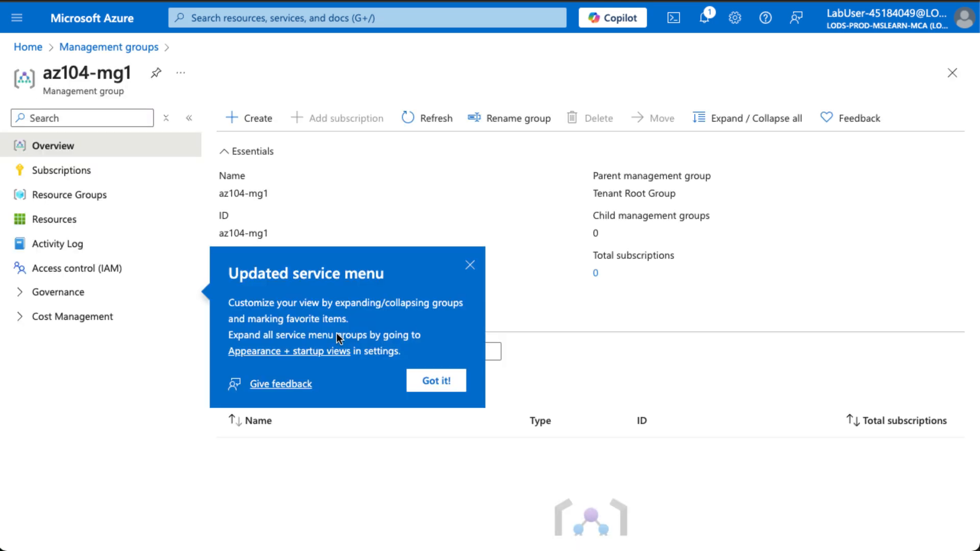
left_click(470, 265)
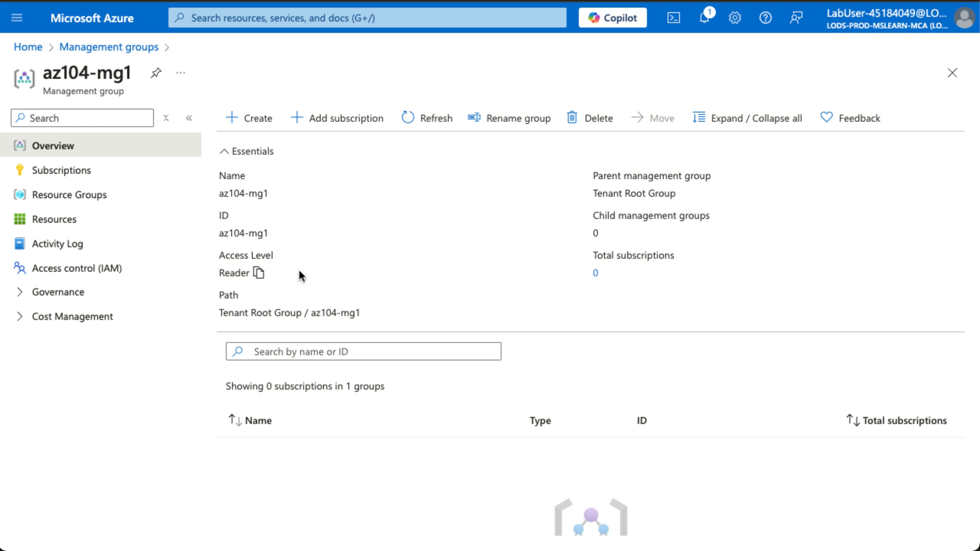
left_click(59, 273)
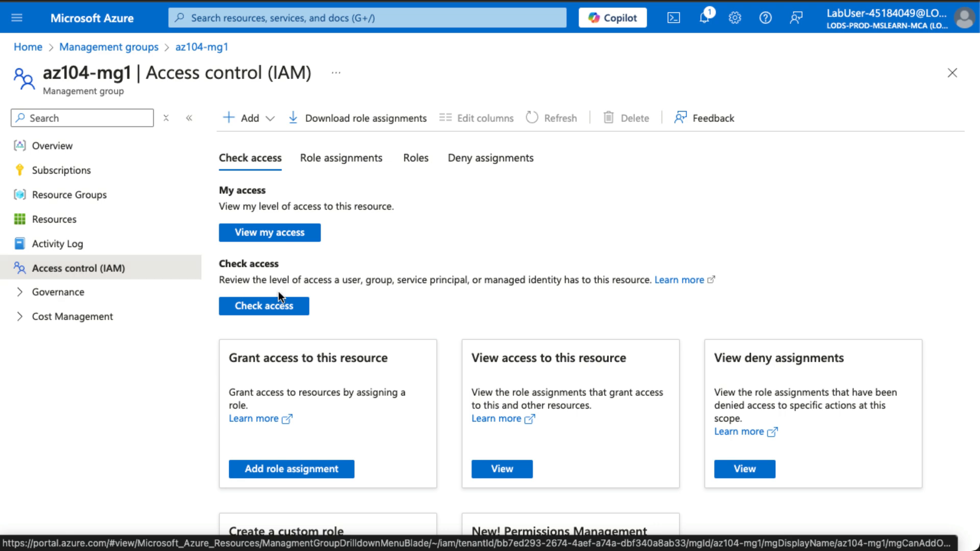
left_click(430, 163)
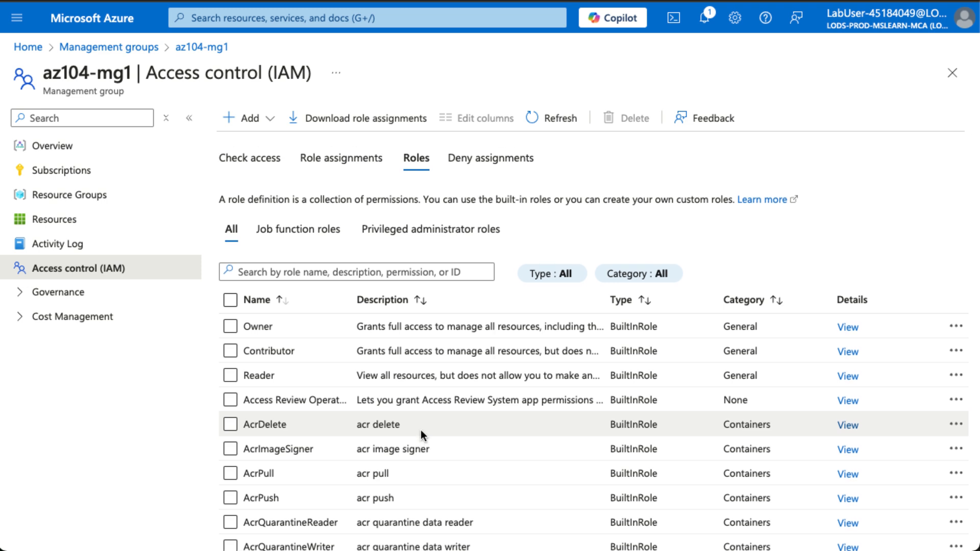
scroll(421, 430, "down", 5)
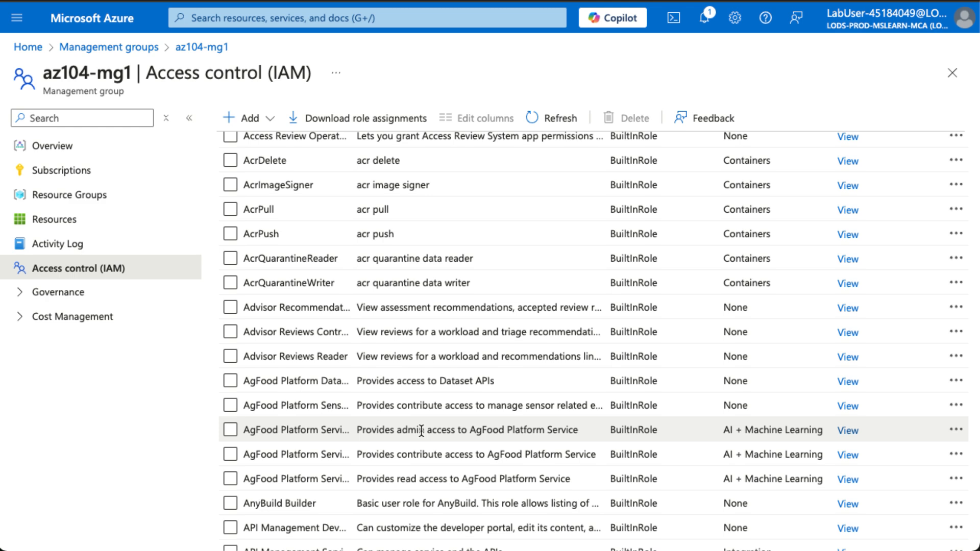
scroll(421, 430, "up", 5)
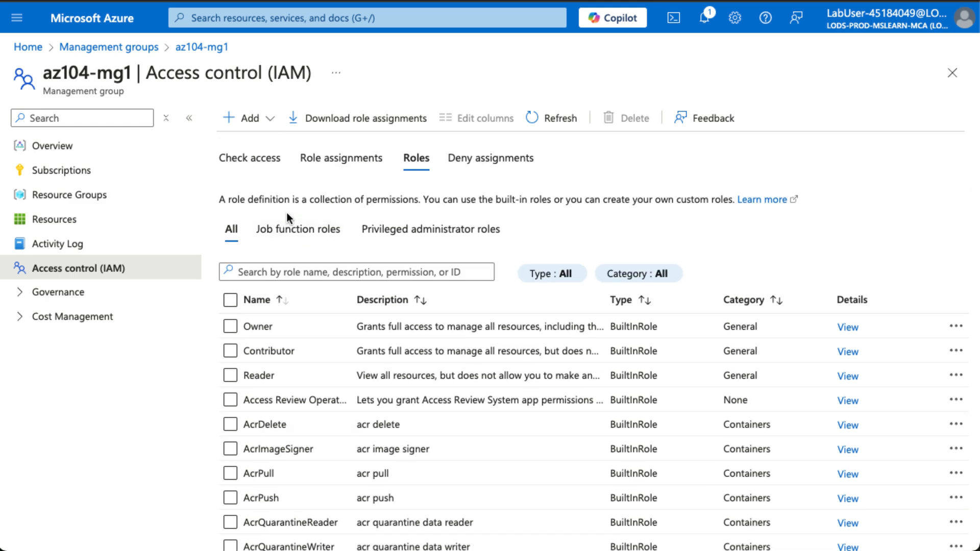
left_click(251, 119)
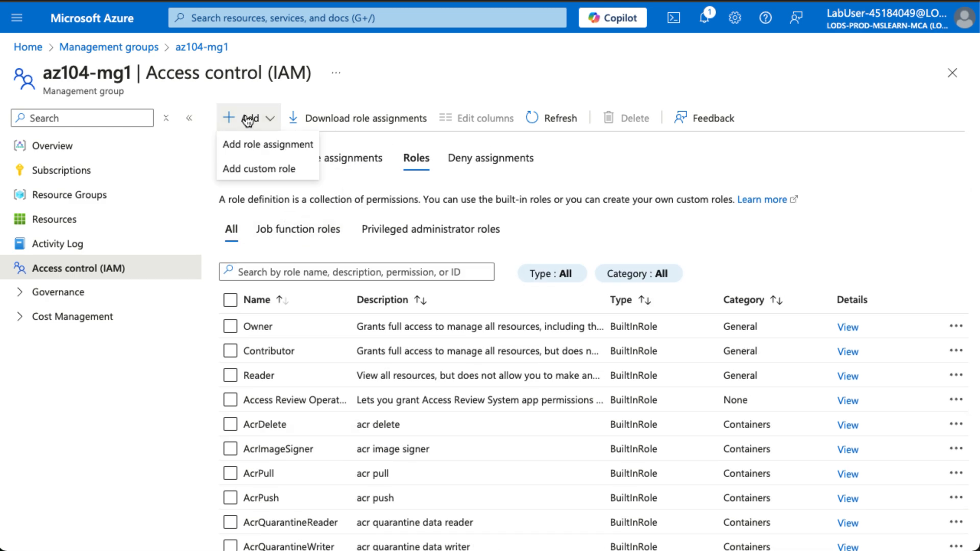
- Start a role assignment on az104-mg1 with Virtual Machine Contributor selected as the role
left_click(262, 146)
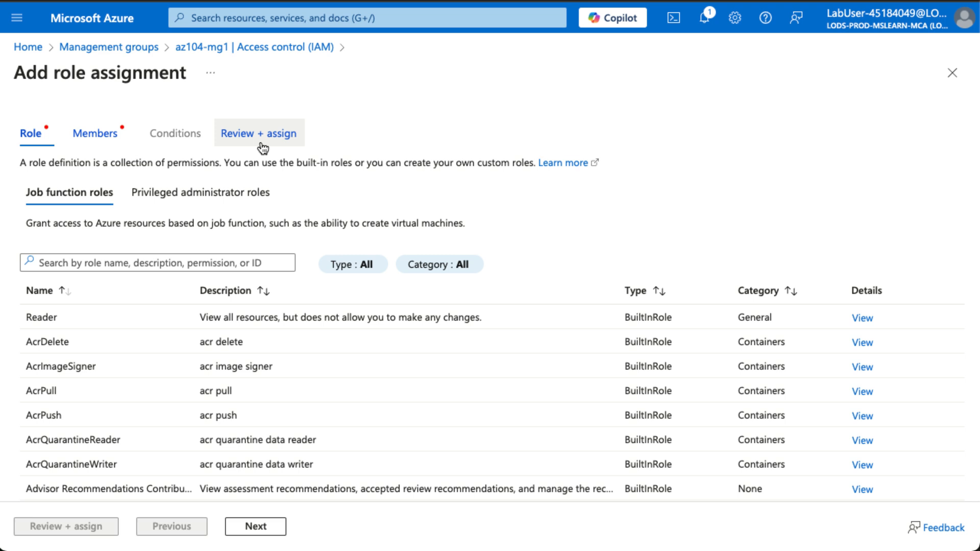
left_click(162, 263)
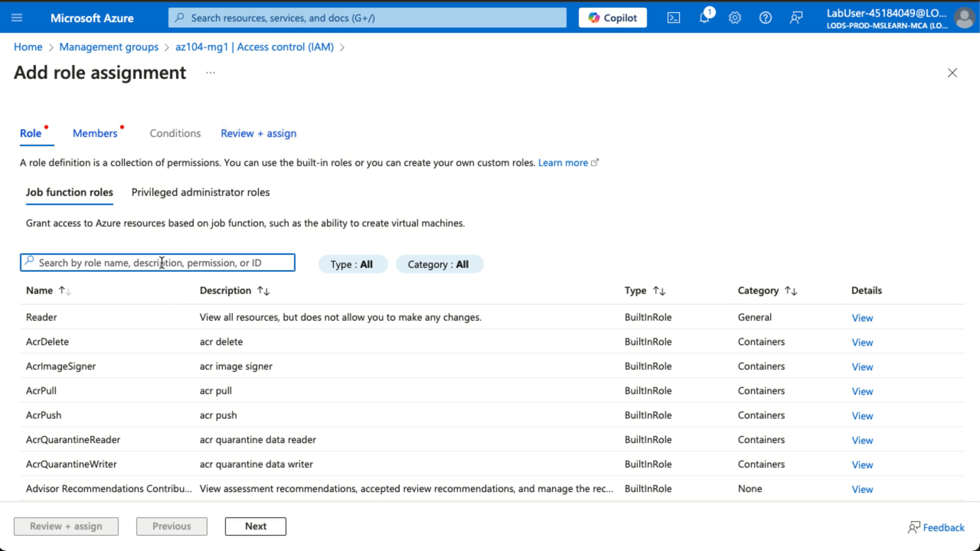
type("virtual ma")
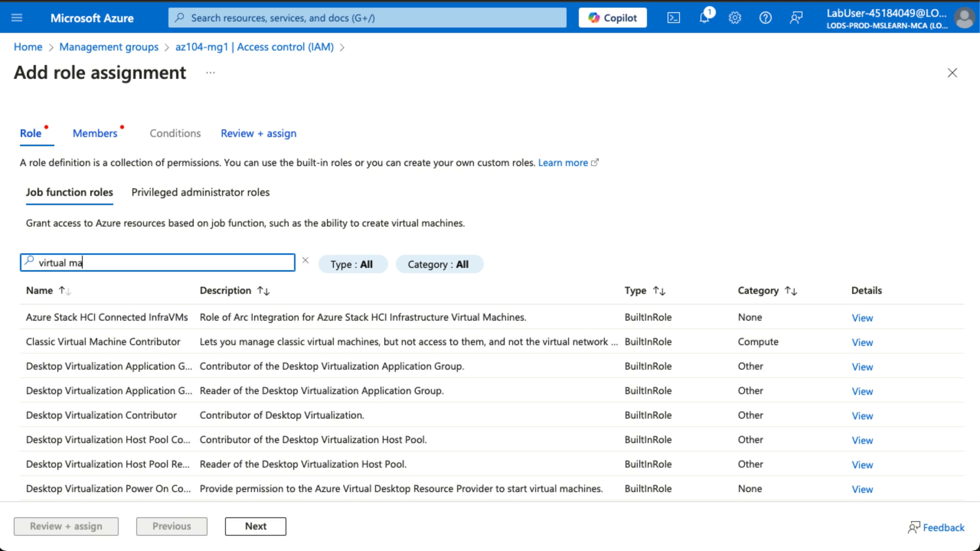
type("chine con")
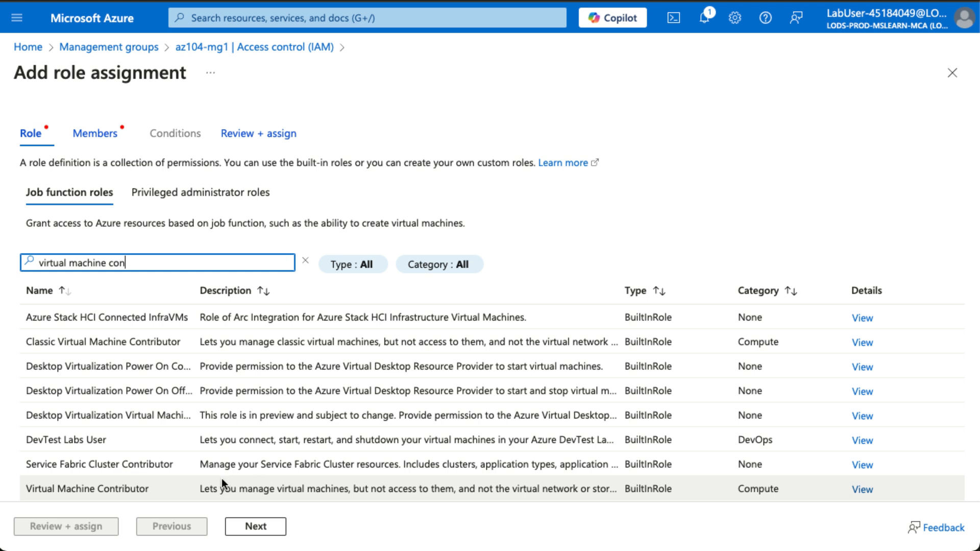
left_click(148, 492)
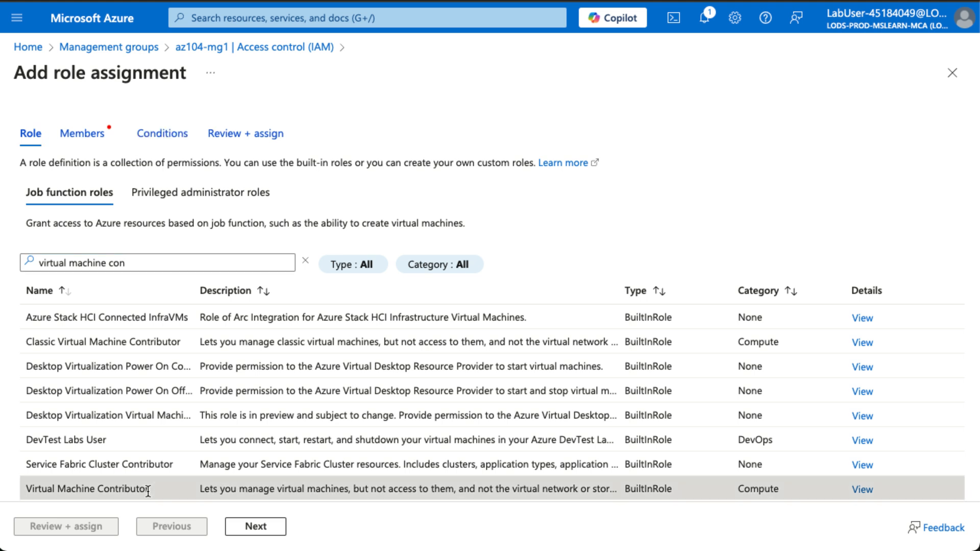
left_click(254, 529)
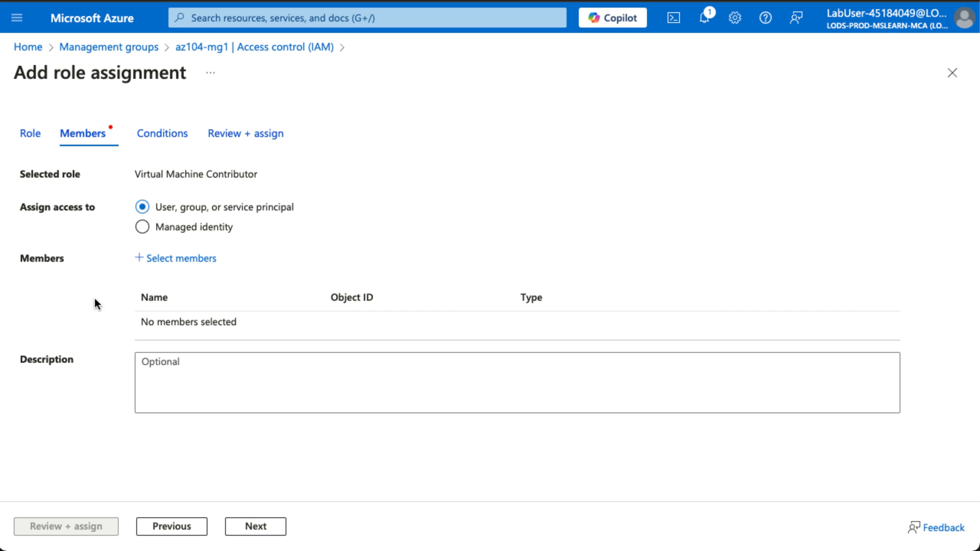
- Choose the helpdesk group as member and submit the Virtual Machine Contributor assignment
left_click(174, 266)
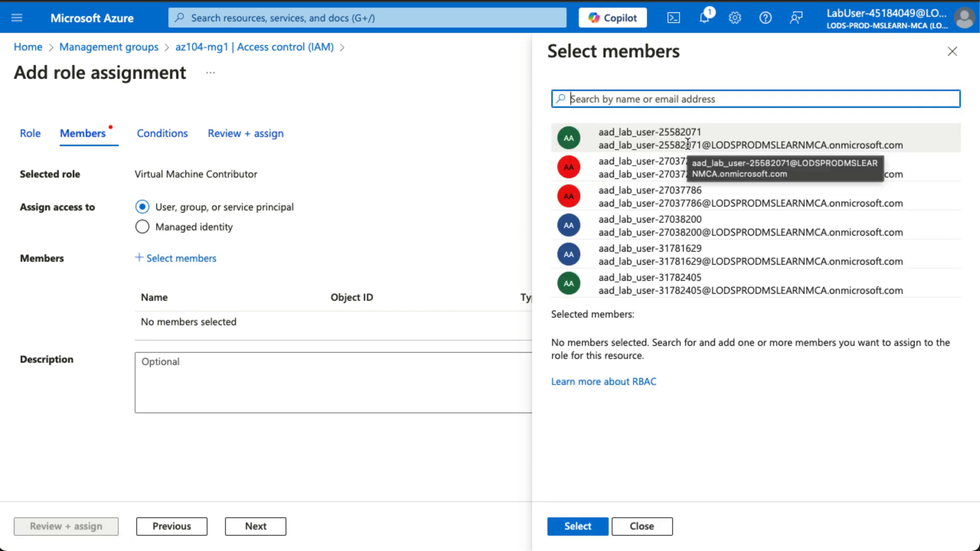
type("helpdesk")
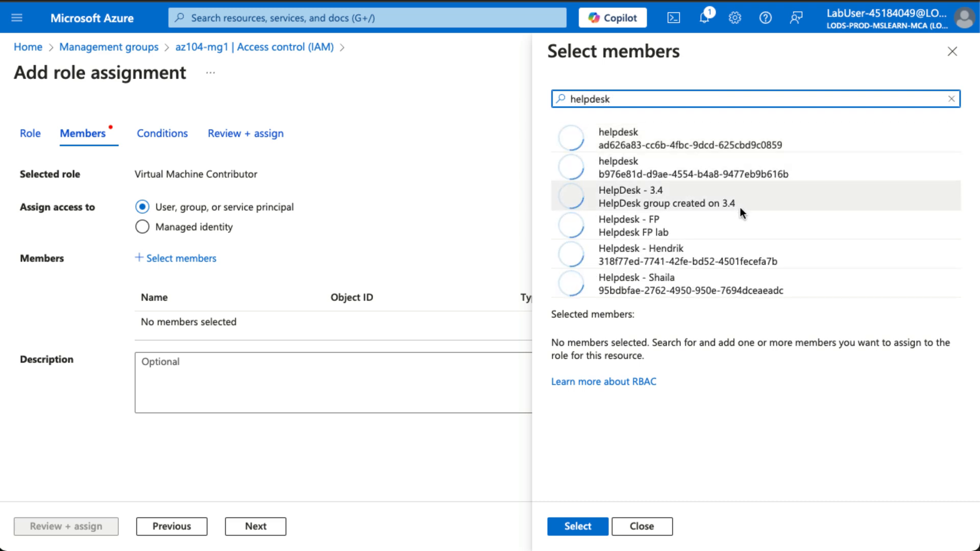
left_click(698, 147)
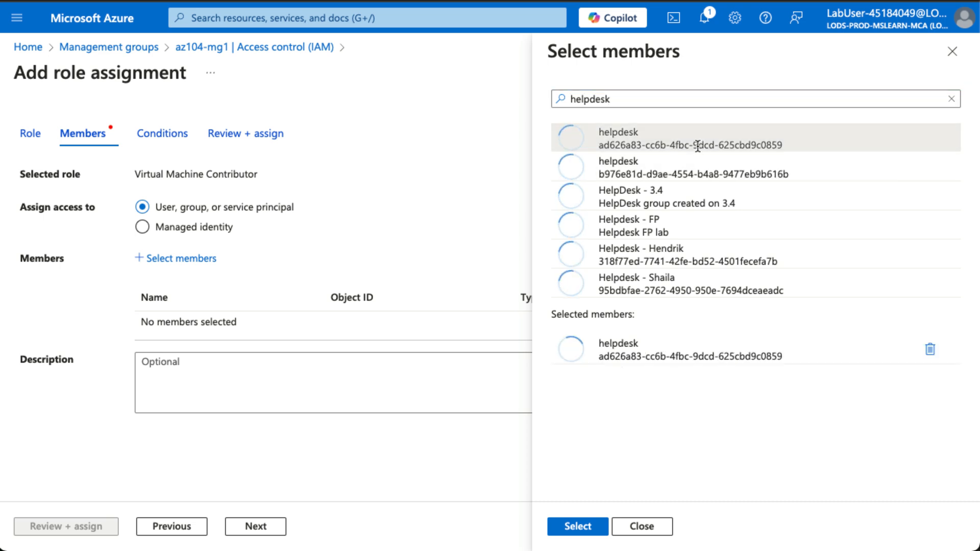
left_click(577, 530)
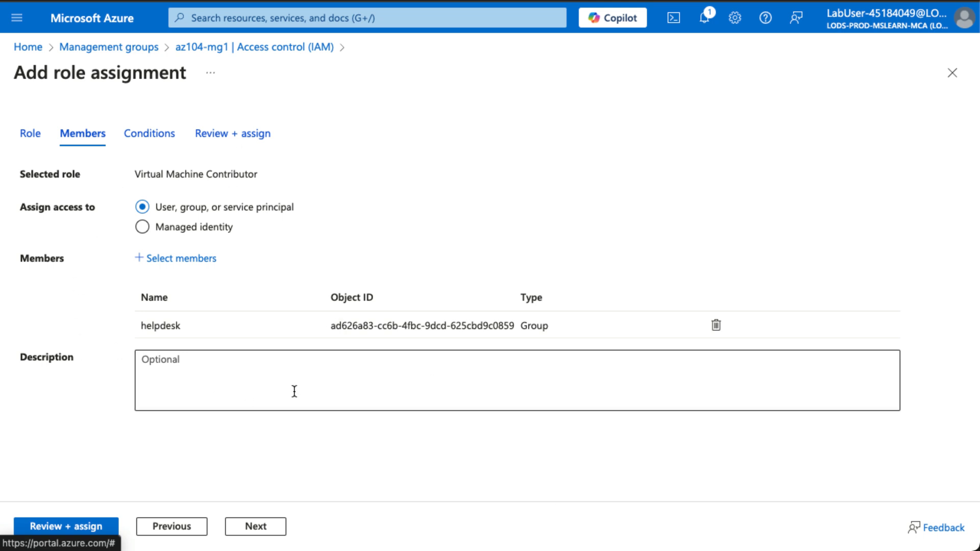
left_click(91, 529)
left_click(92, 529)
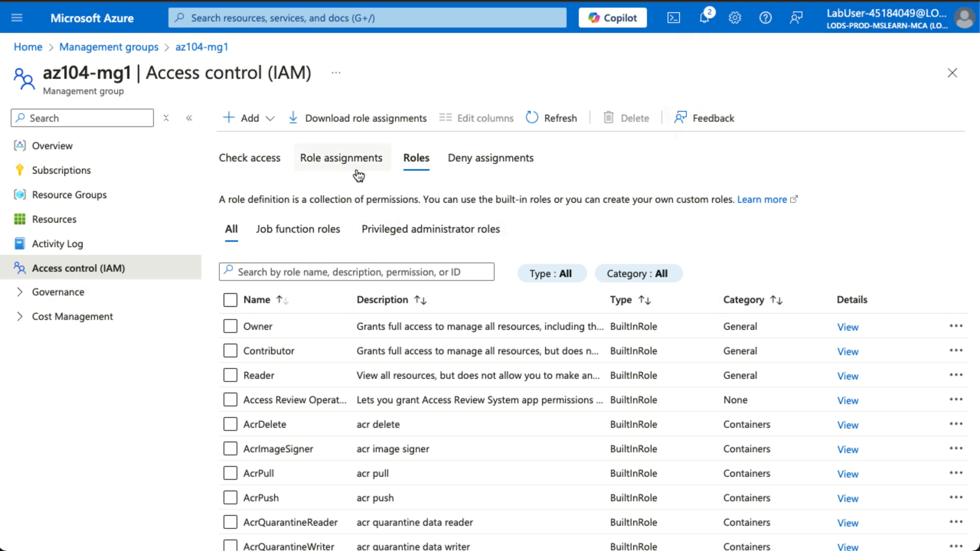
- Filter az104-mg1's role assignments by 'helpdesk' to confirm its Virtual Machine Contributor role
left_click(349, 162)
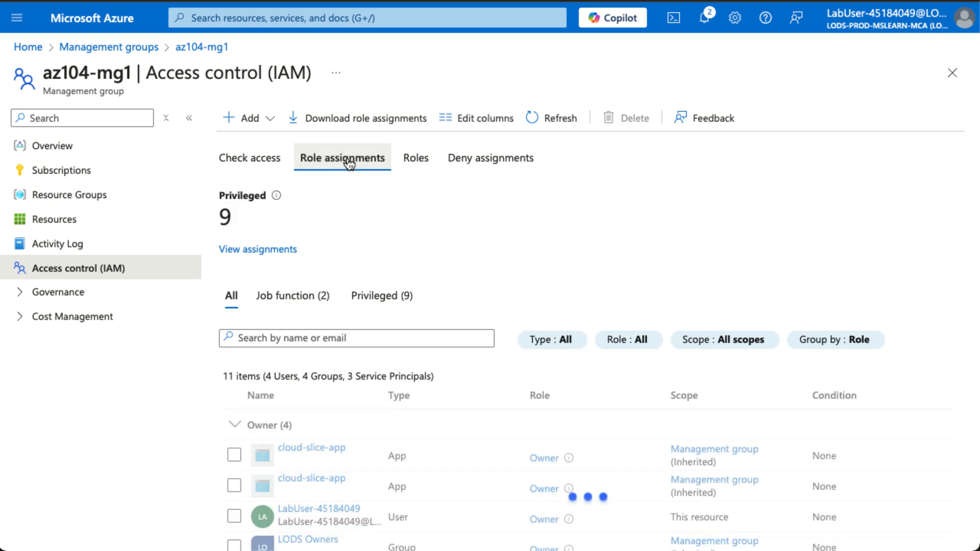
left_click(307, 334)
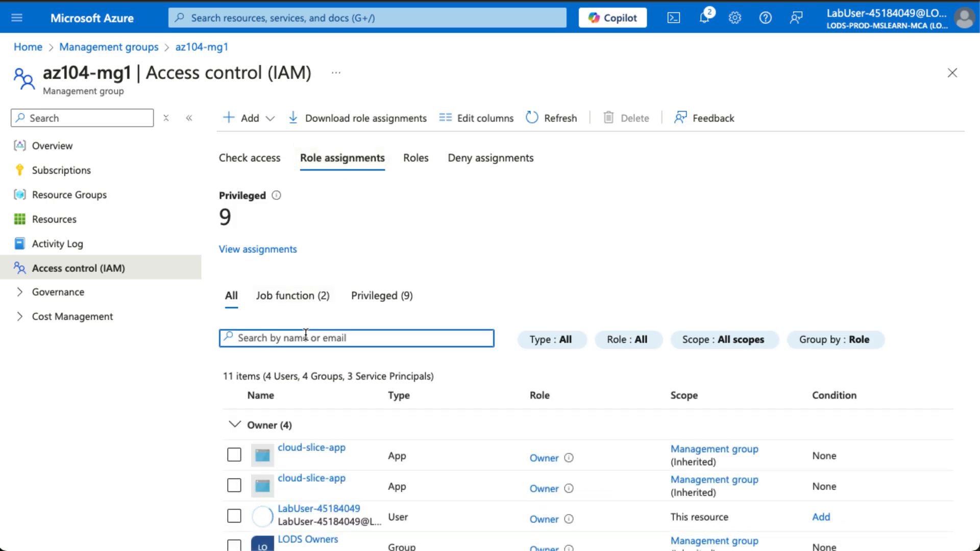
type("helpdesk")
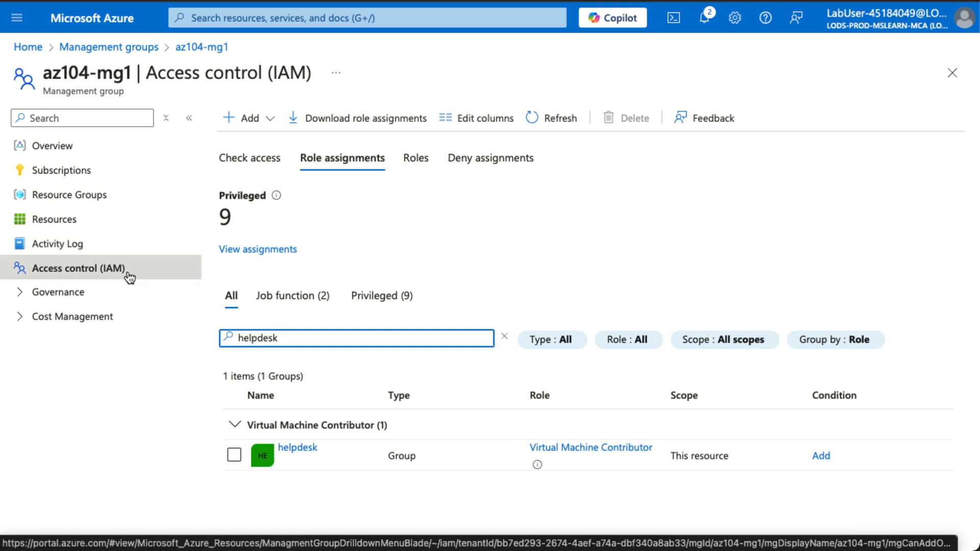
left_click(260, 123)
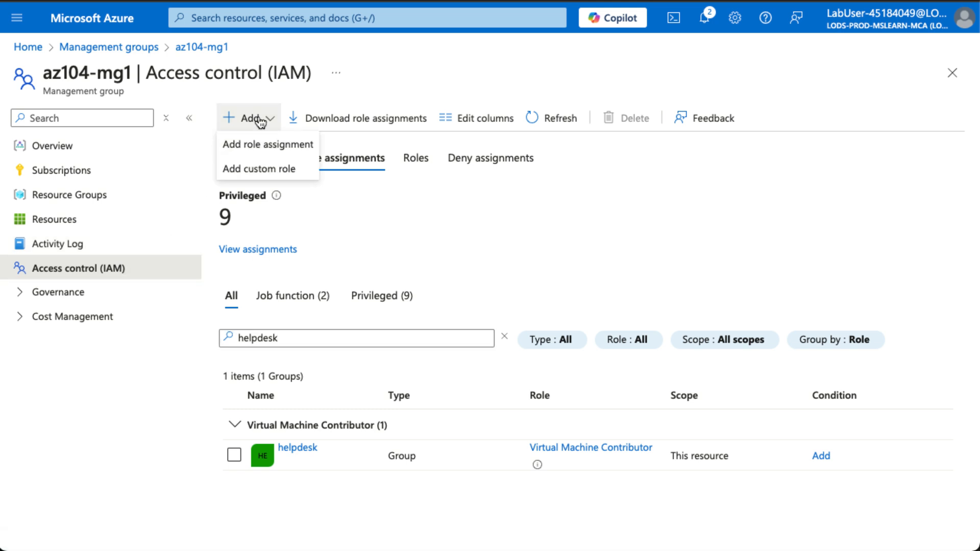
- Start a custom role 'Custom Support Request' described as 'A custom contributor role for support requests.'
left_click(267, 174)
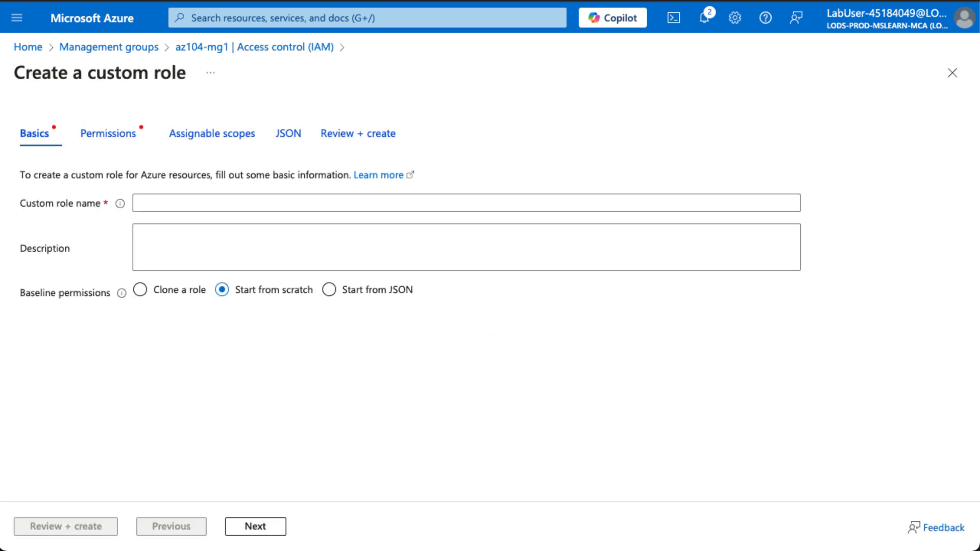
left_click(206, 205)
type("Custom Support Request")
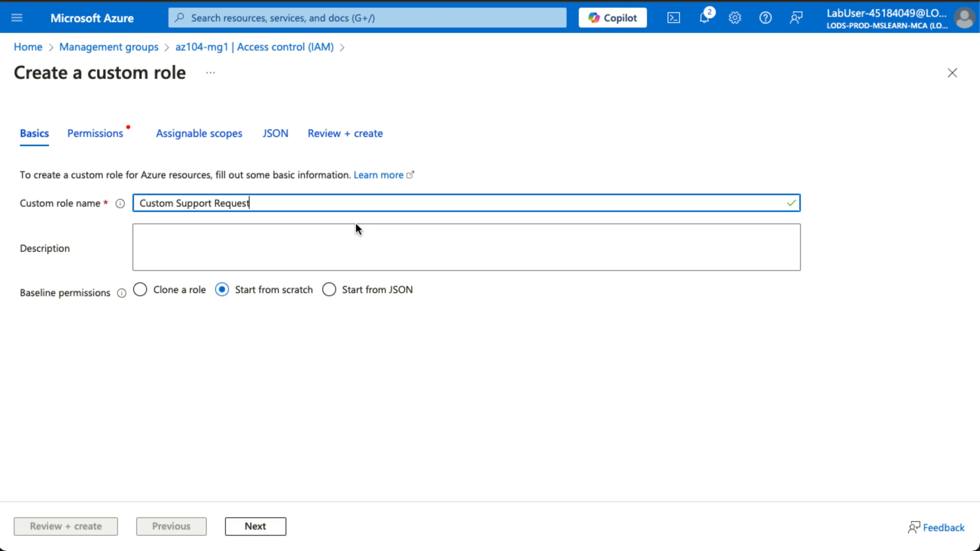
left_click(326, 236)
type("A custom contributor role for support requests.")
key("Return")
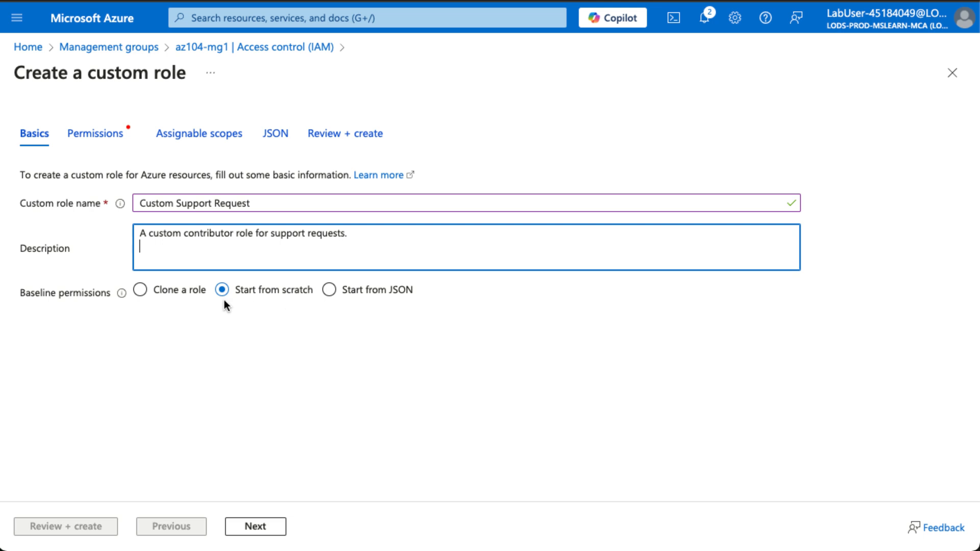
- Clone Support Request Contributor as the custom role's baseline permissions
left_click(165, 294)
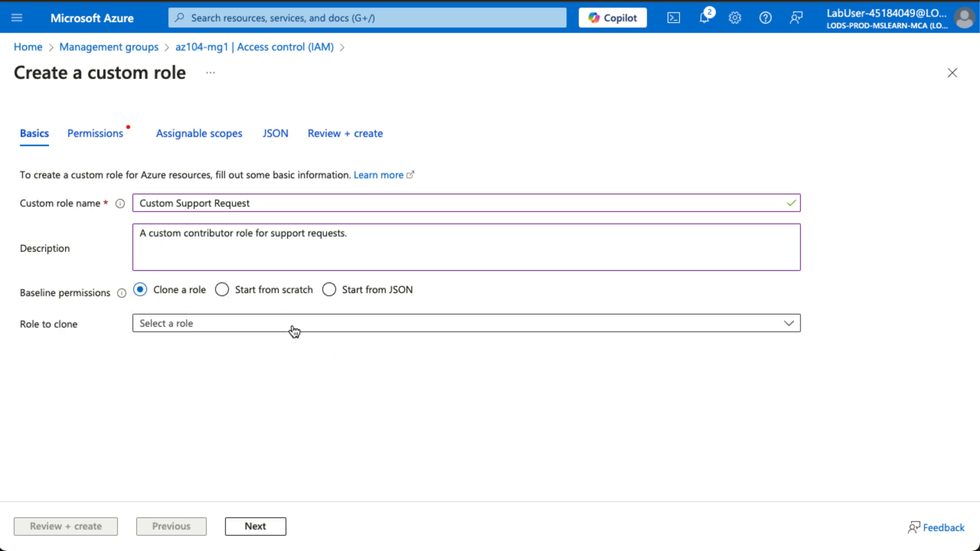
left_click(295, 331)
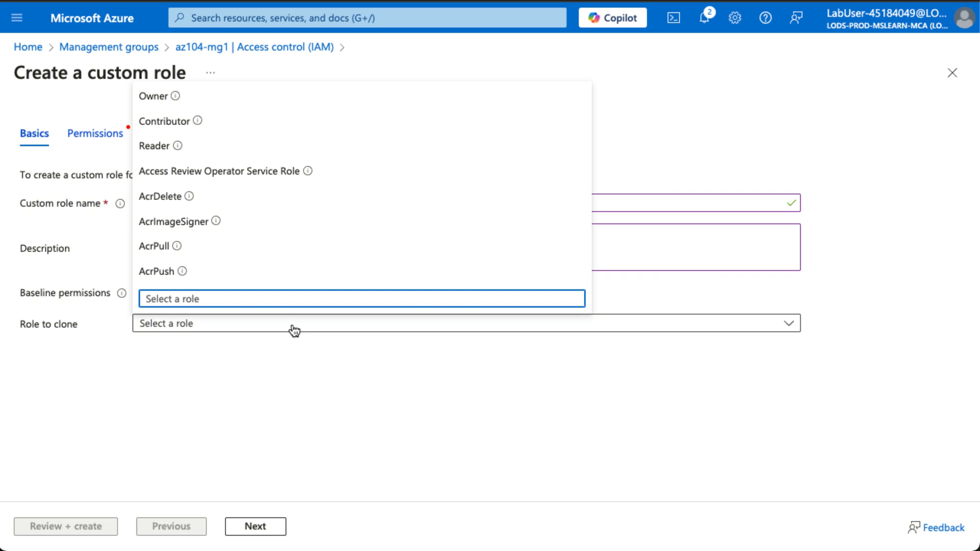
type("suppo")
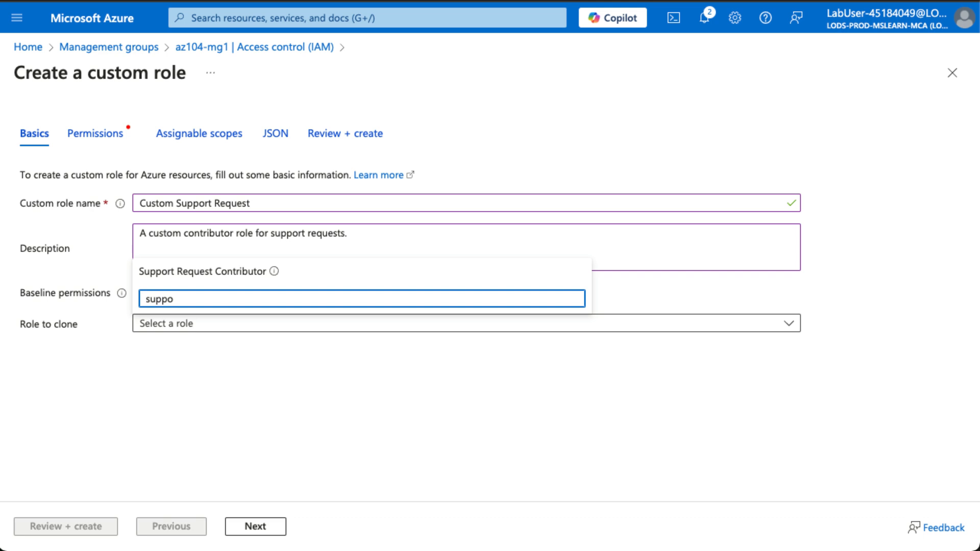
left_click(222, 271)
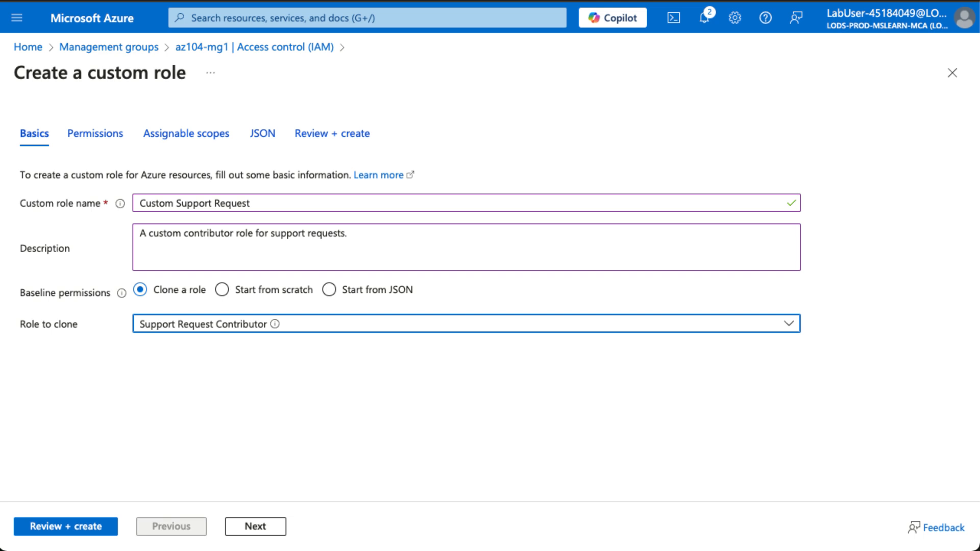
left_click(254, 527)
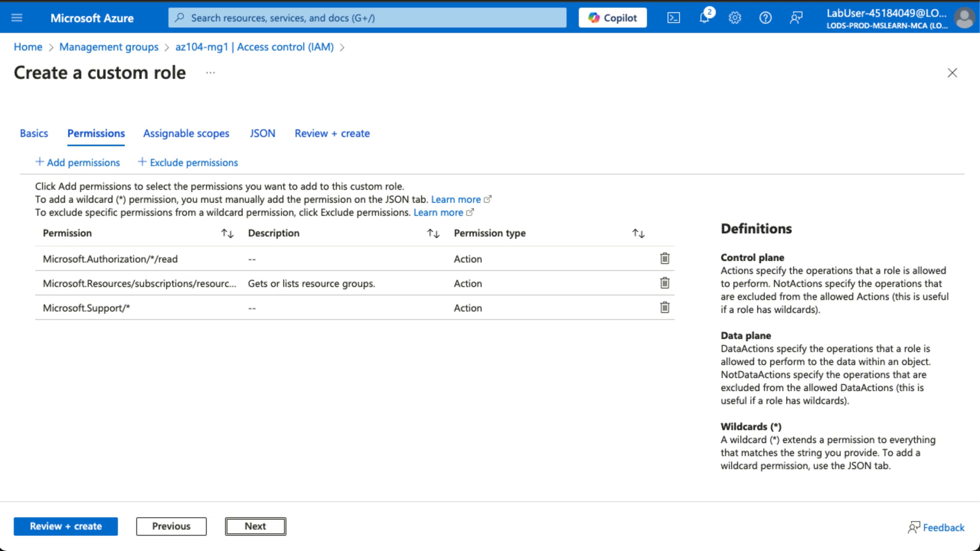
- Exclude Microsoft.Support/register/action (Registers Support Resource Provider) from the custom role
left_click(233, 171)
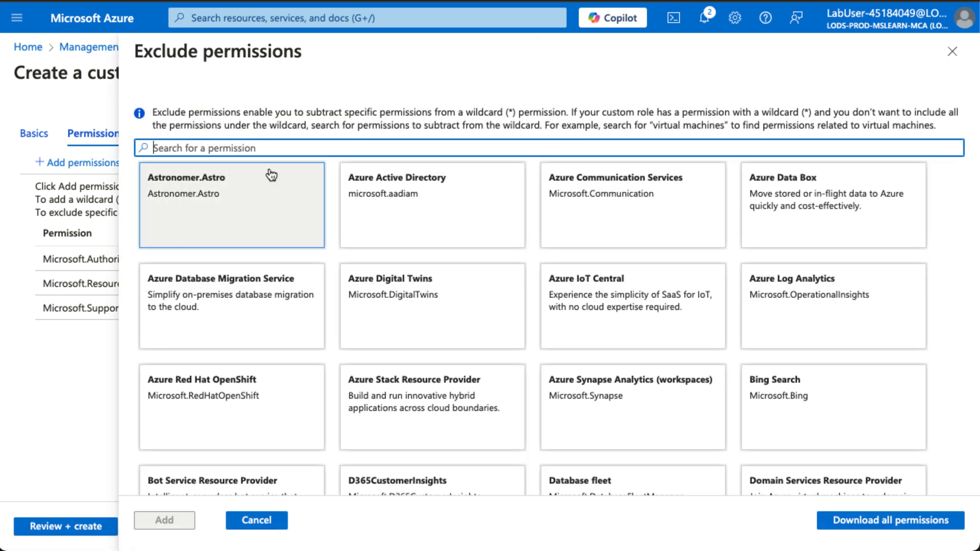
type(".Support")
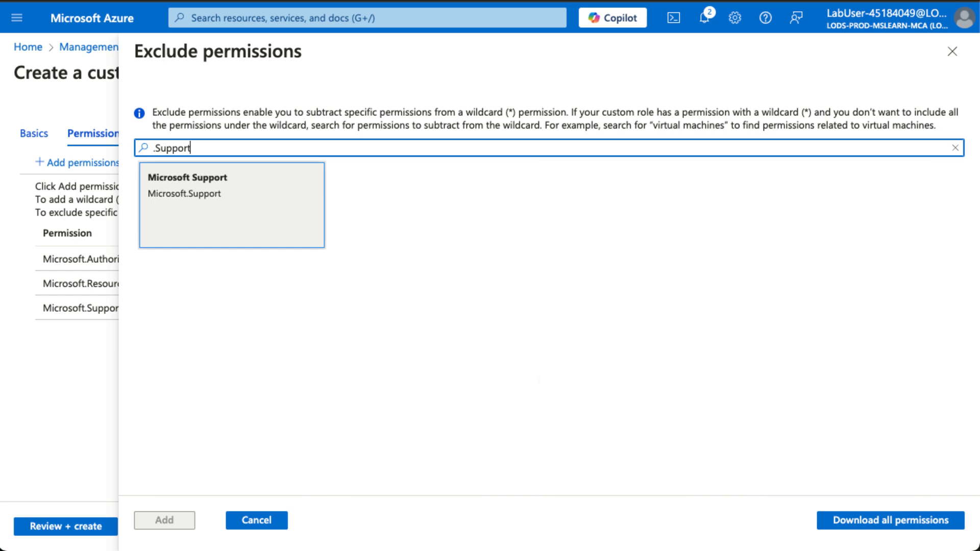
left_click(207, 211)
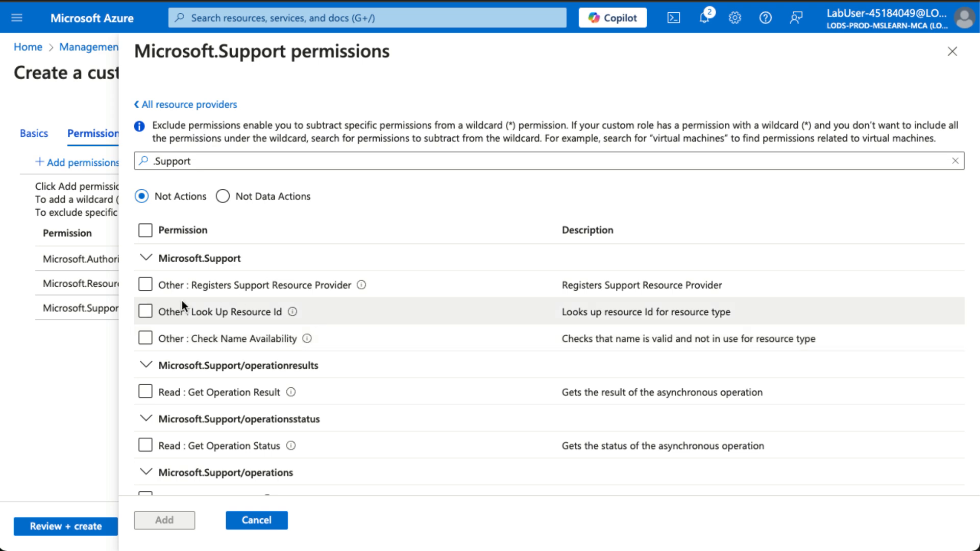
left_click(141, 286)
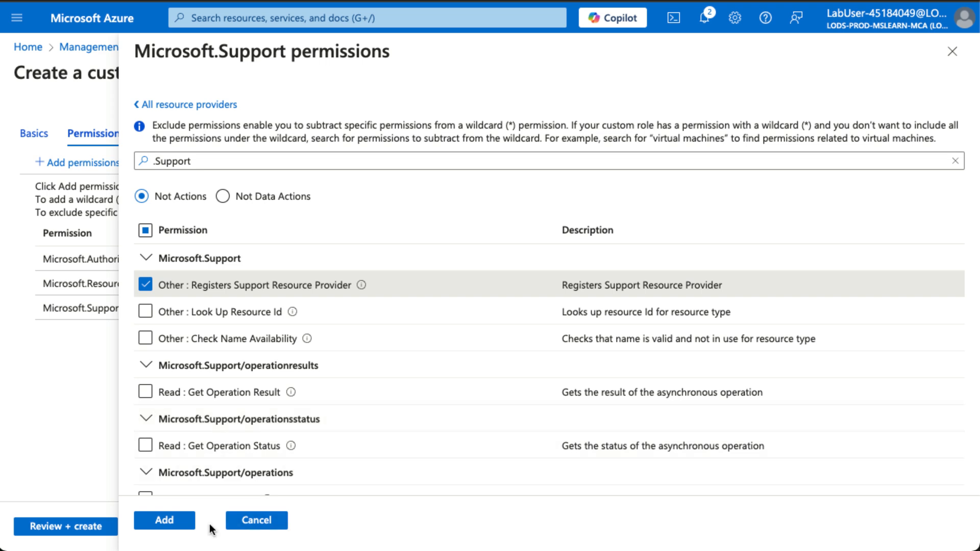
left_click(172, 522)
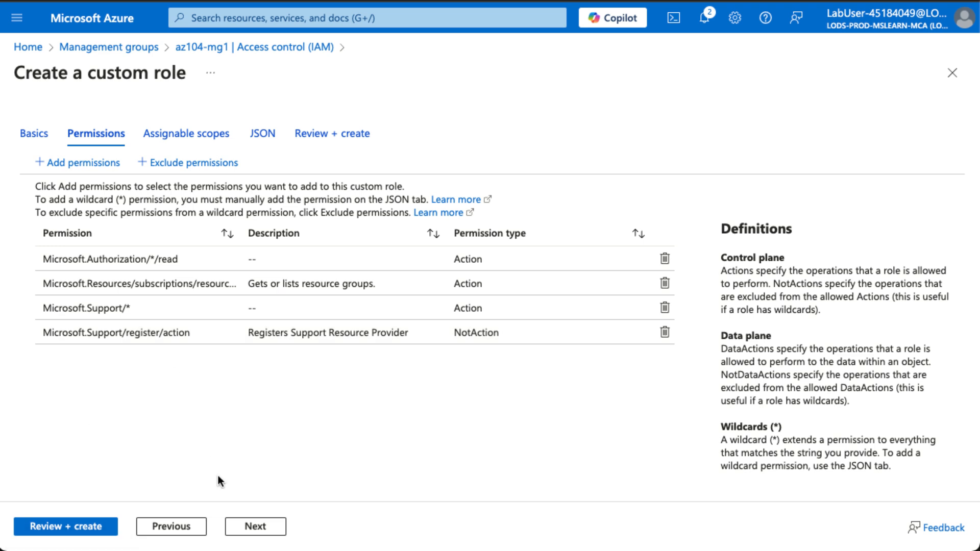
left_click(249, 524)
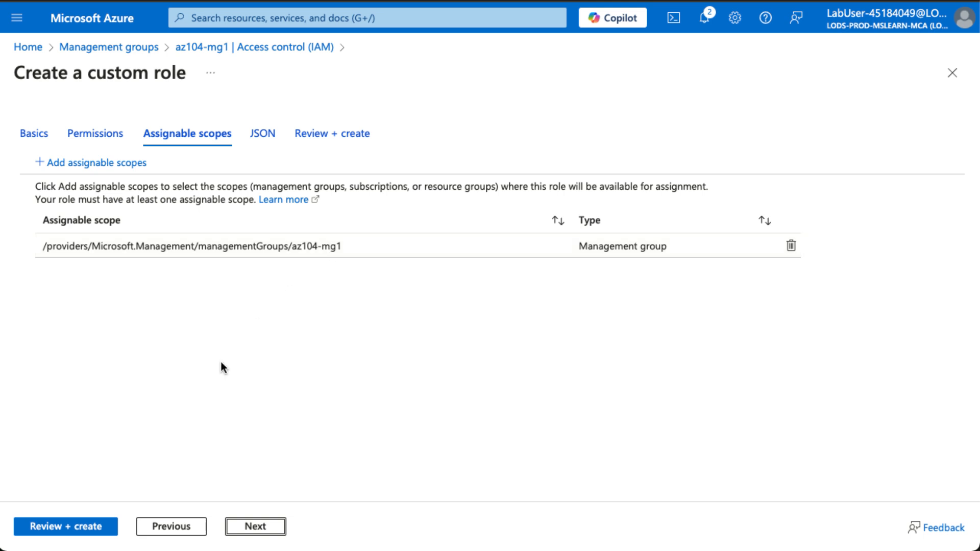
- Review the role's JSON and create Custom Support Request, dismissing the success message
left_click(255, 526)
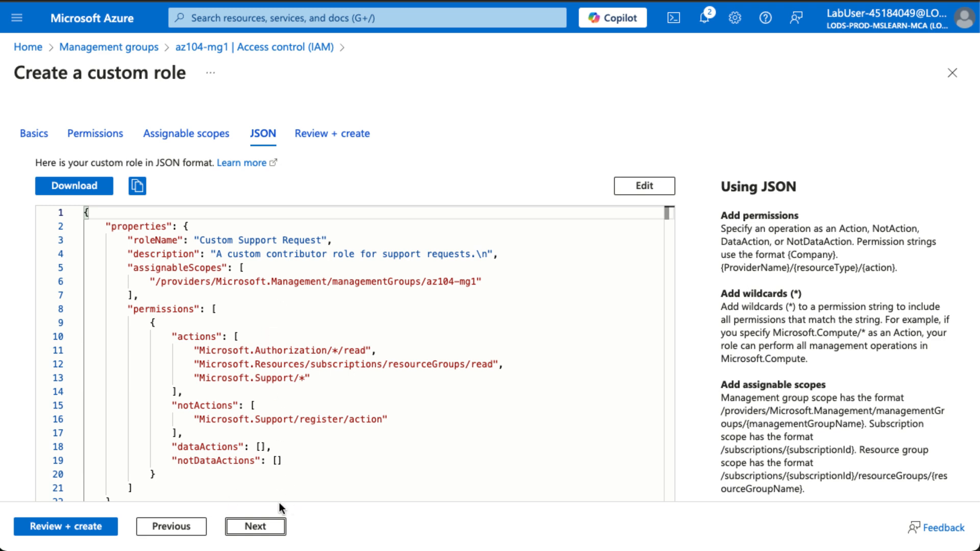
left_click(76, 534)
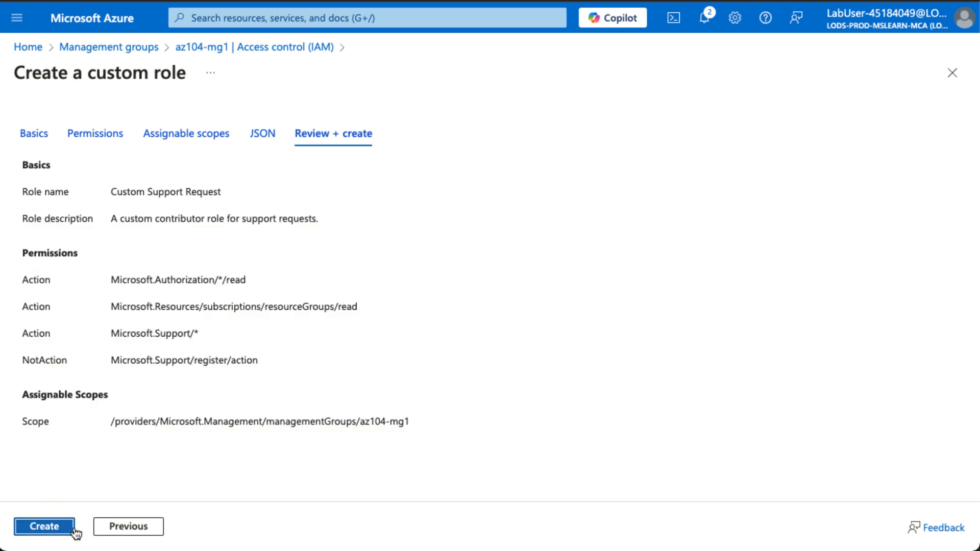
left_click(44, 526)
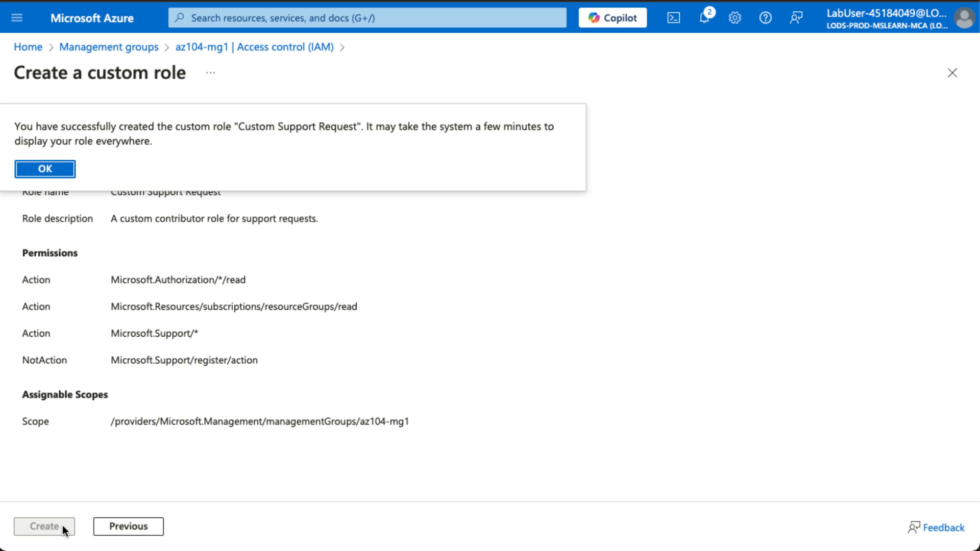
left_click(58, 172)
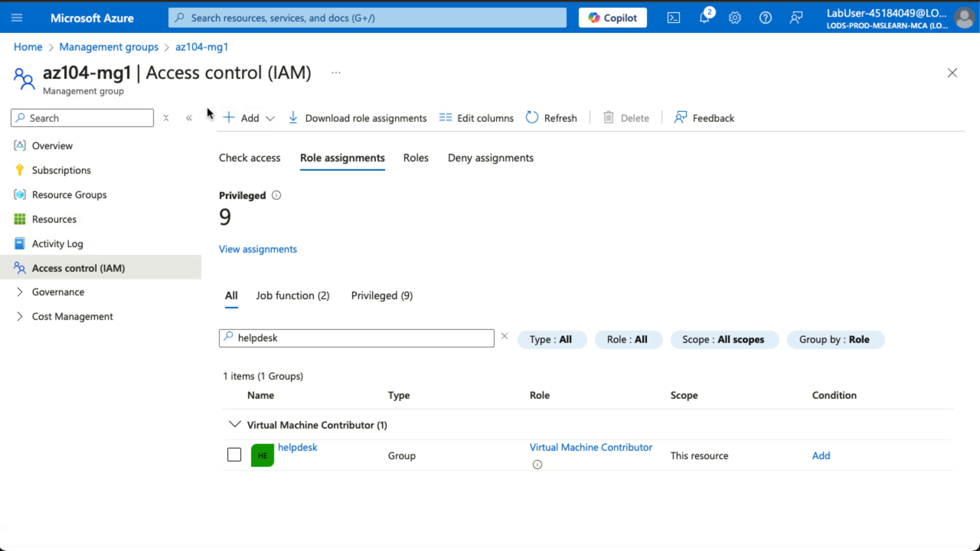
- Add an Operation filter for 'Create role assignment' to the az104-mg1 Activity Log
left_click(58, 250)
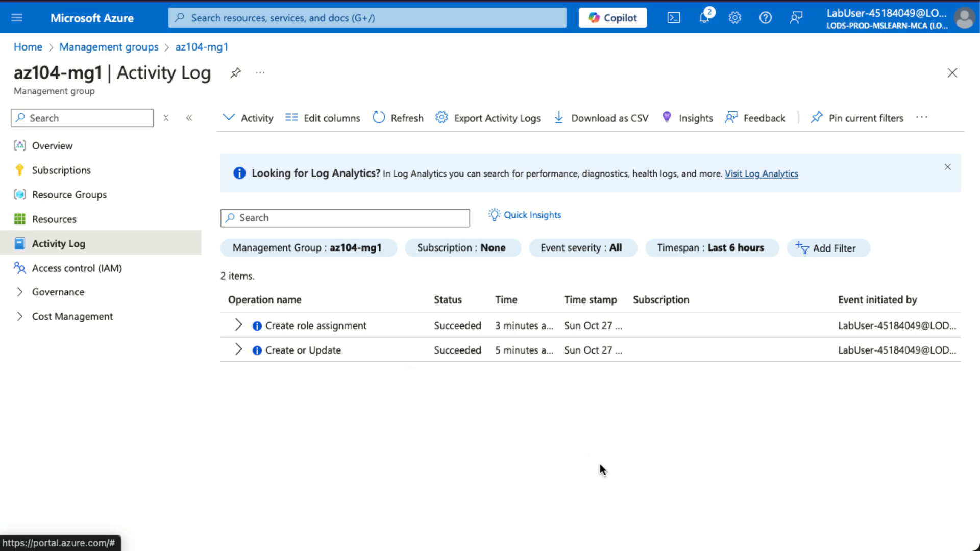
left_click(842, 248)
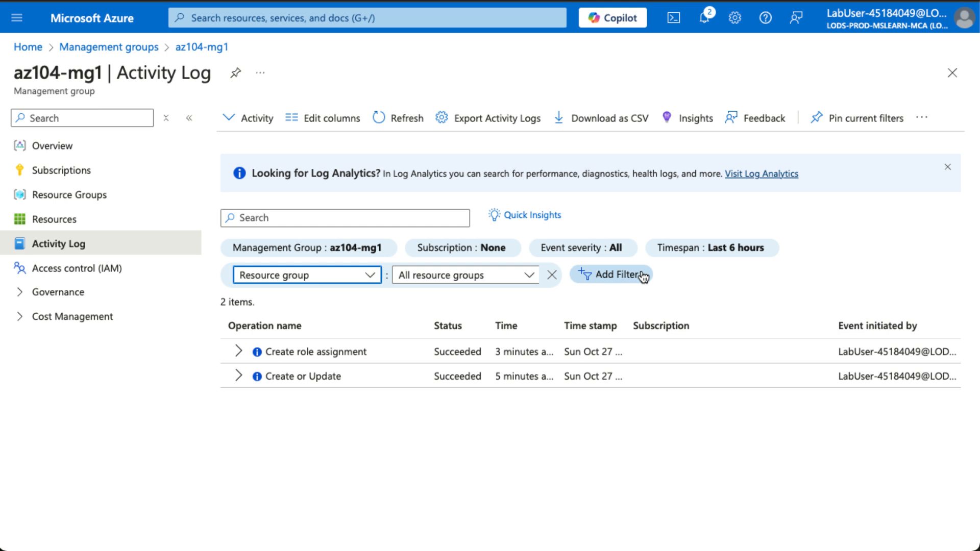
left_click(333, 278)
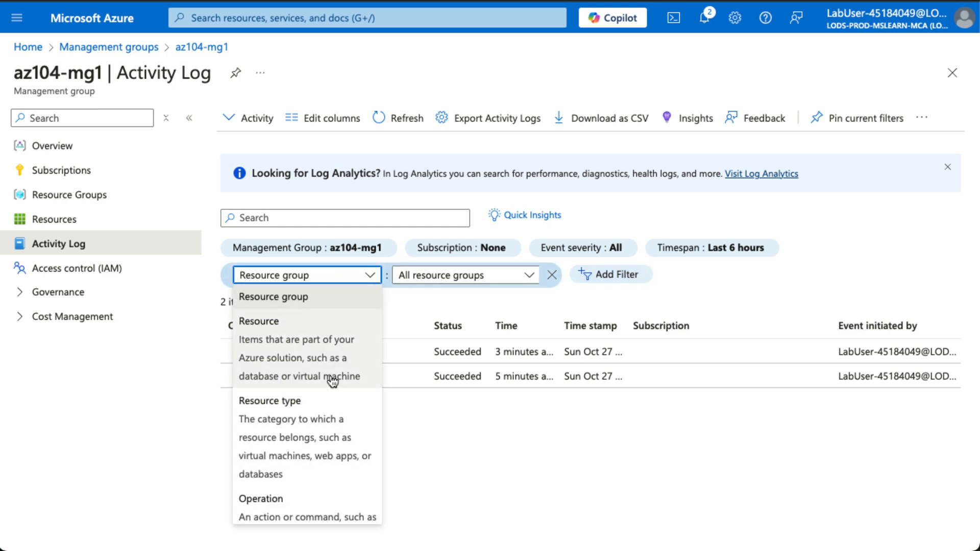
scroll(332, 380, "down", 3)
left_click(281, 433)
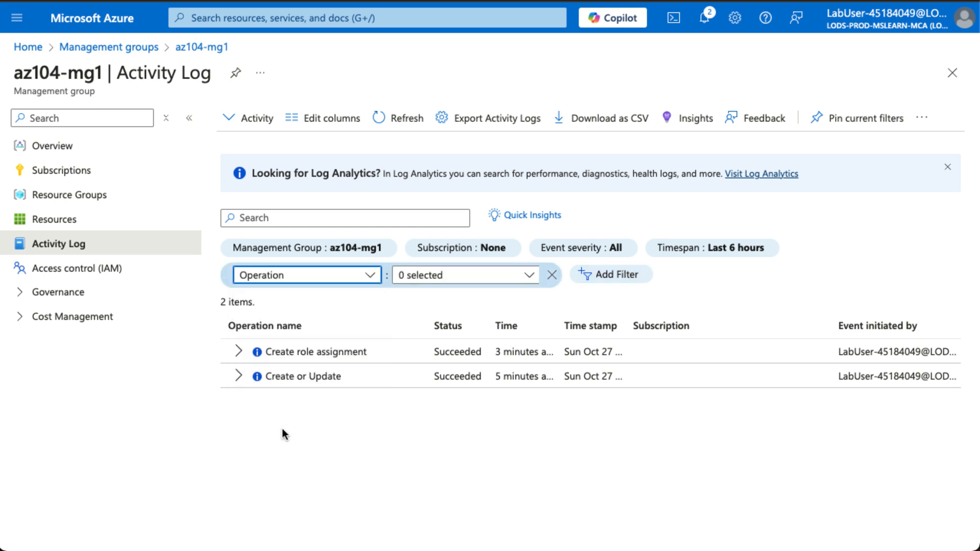
left_click(449, 276)
type("create")
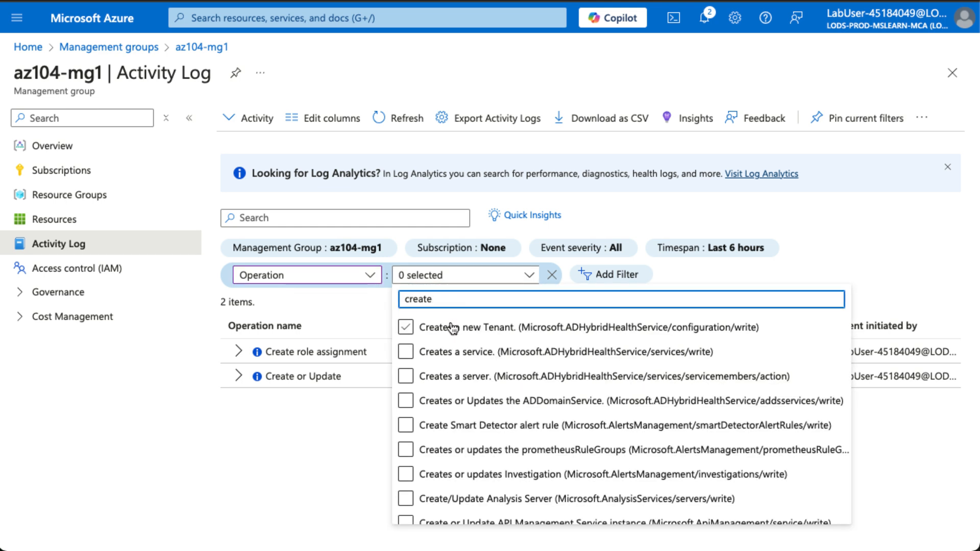
type(" role")
left_click(448, 327)
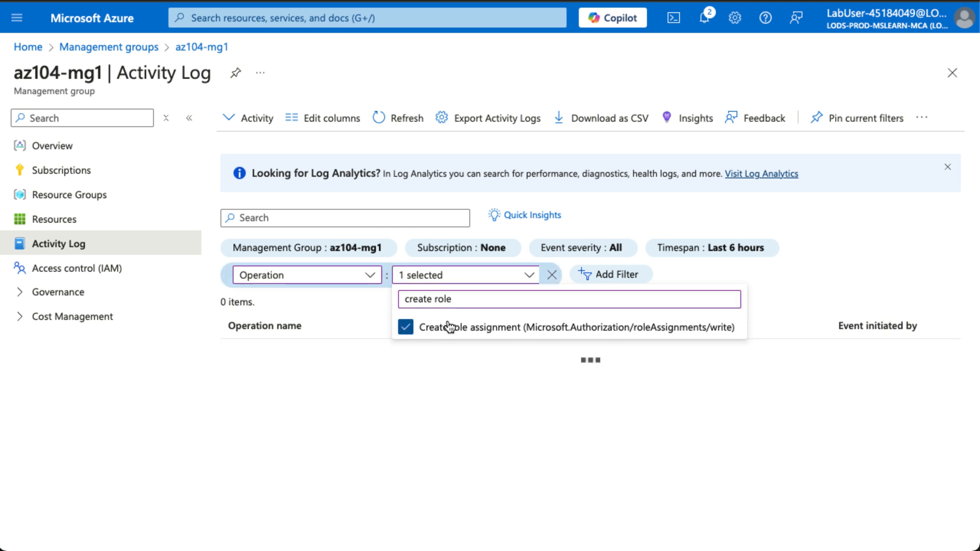
left_click(848, 260)
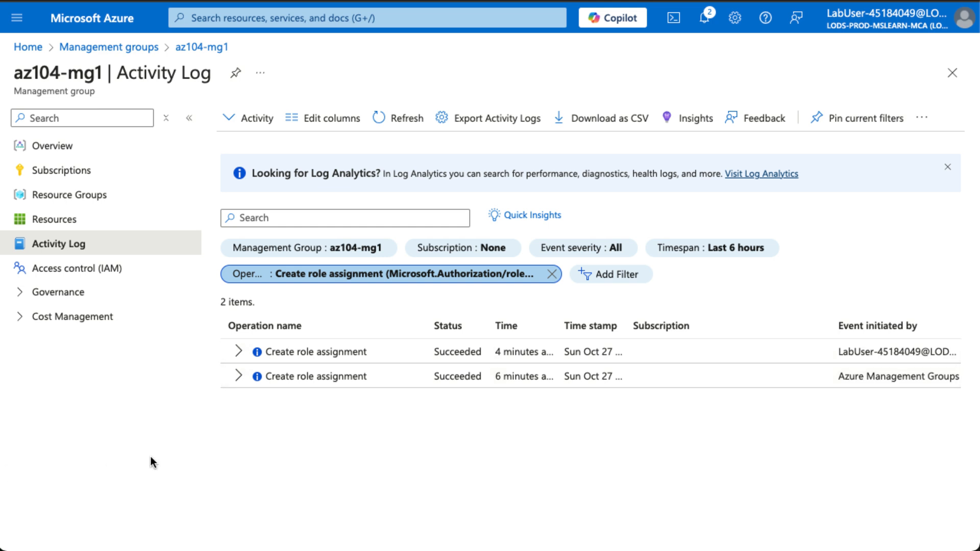
- Expand the newer and older Create role assignment events and review each Started entry's summary
left_click(238, 351)
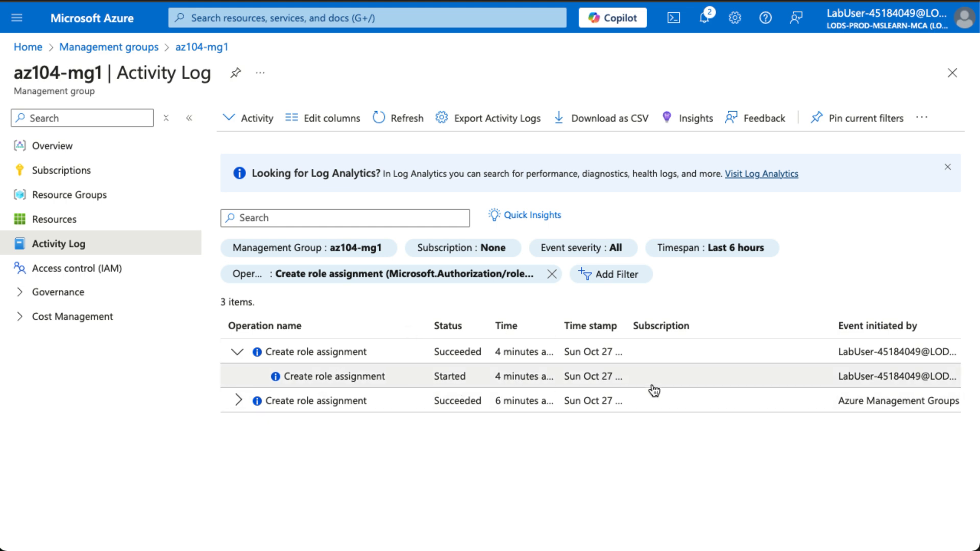
left_click(417, 376)
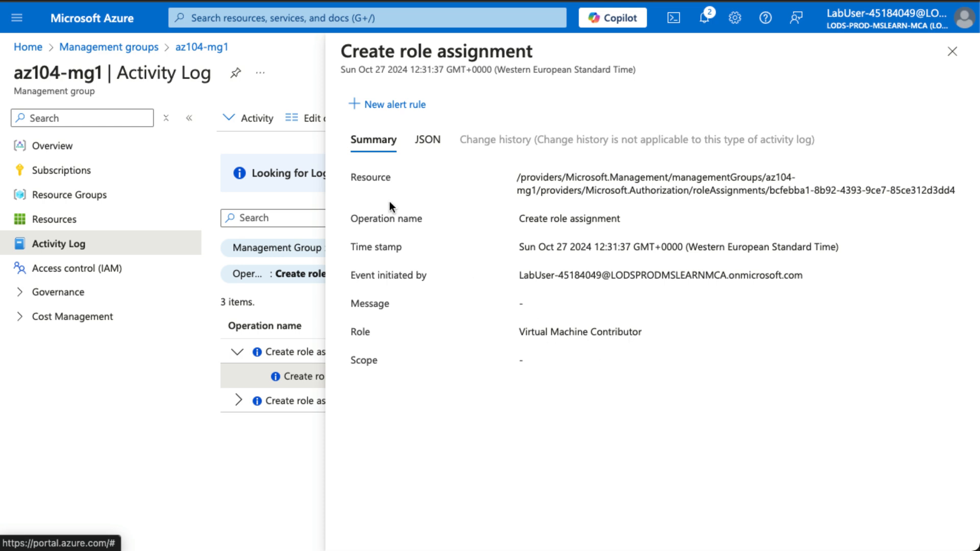
left_click(952, 51)
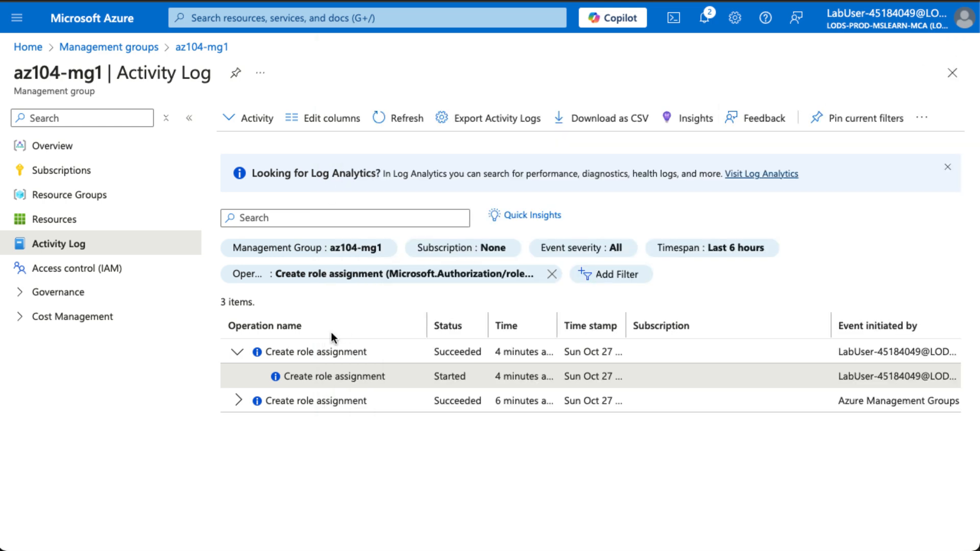
left_click(236, 400)
left_click(383, 426)
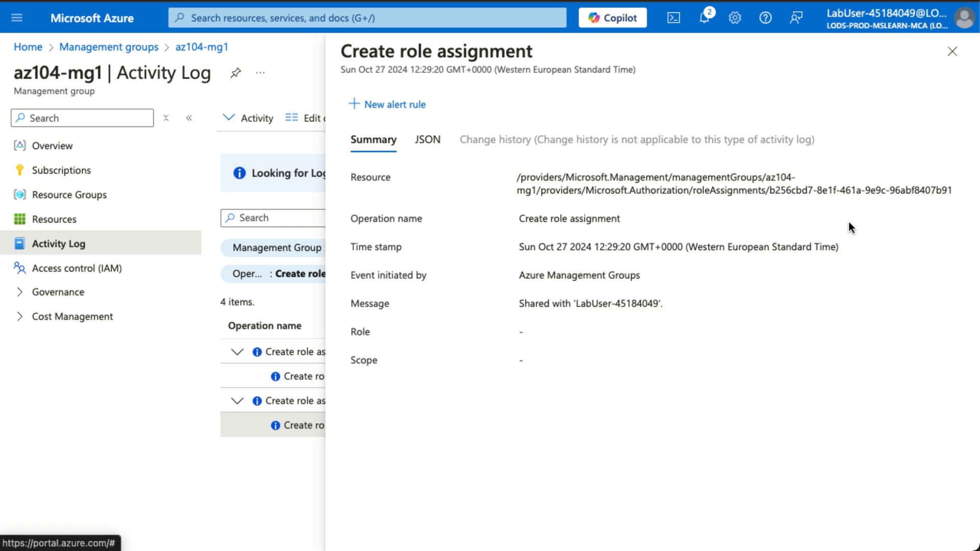
left_click(953, 53)
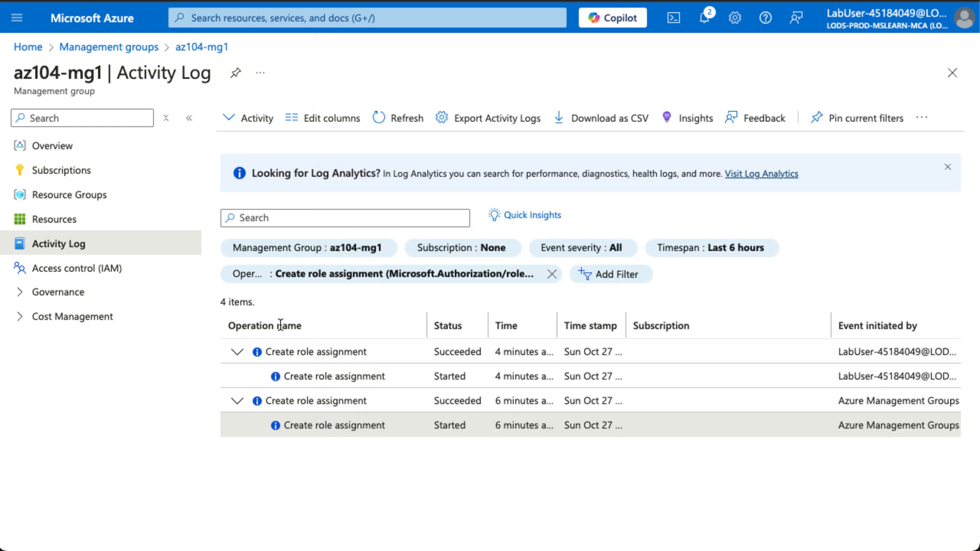